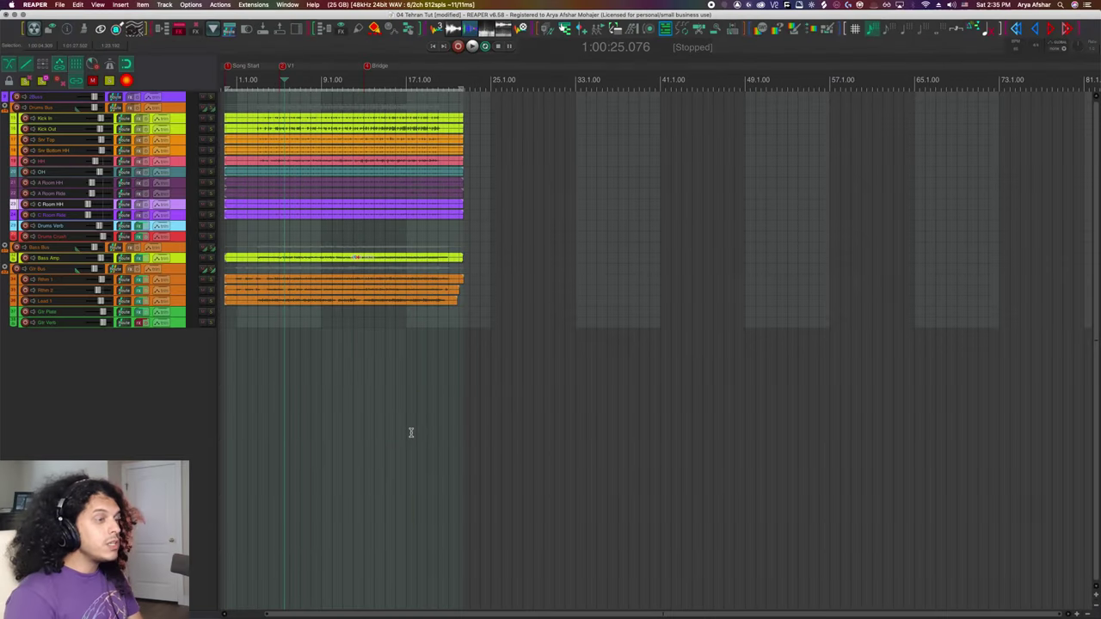
- Show the mixer beneath the arrangement, toggle its visibility several times, and adjust its docked height
{"action": "left_click", "coordinate": [98, 5]}
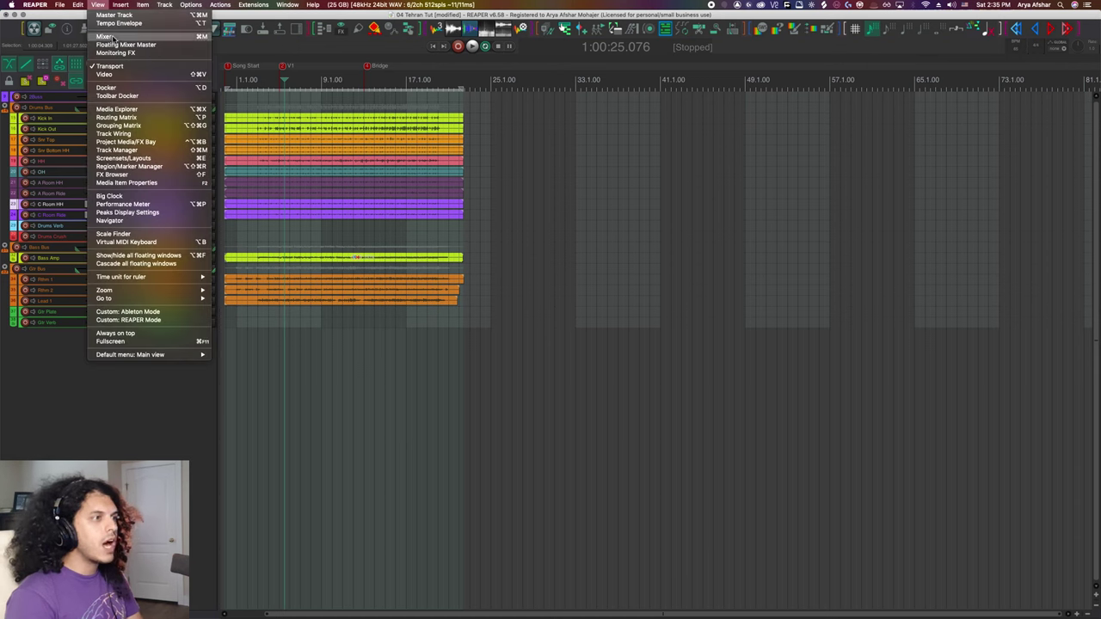
{"action": "left_click", "coordinate": [201, 41]}
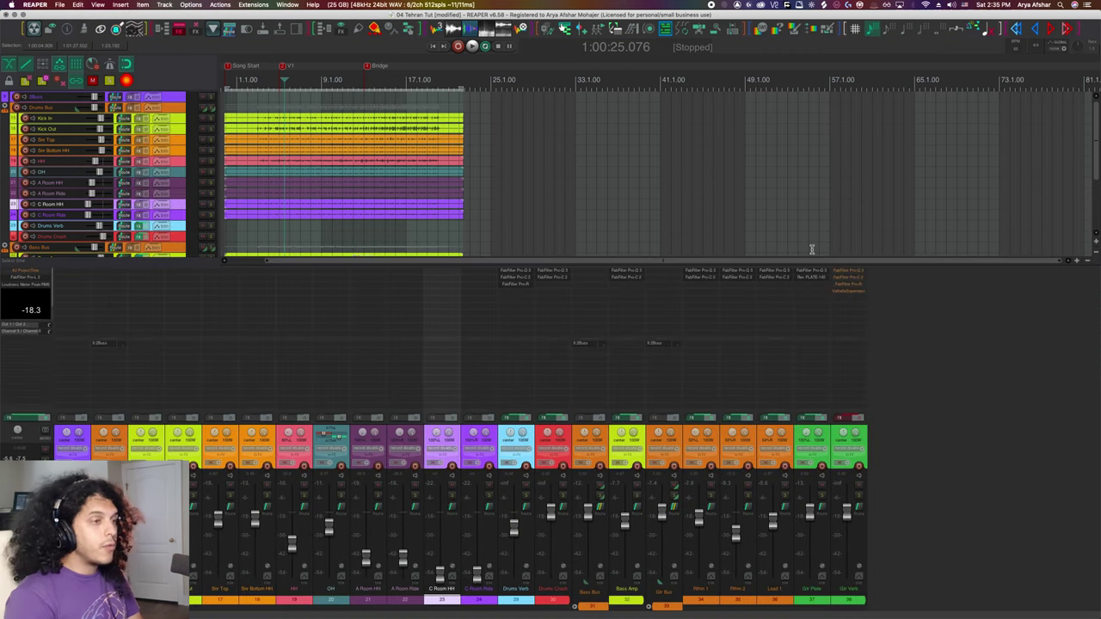
{"action": "key", "text": "super+m"}
{"action": "key", "text": "super+m"}
{"action": "key", "text": "super+m"}
{"action": "key", "text": "super+m"}
{"action": "key", "text": "super+m"}
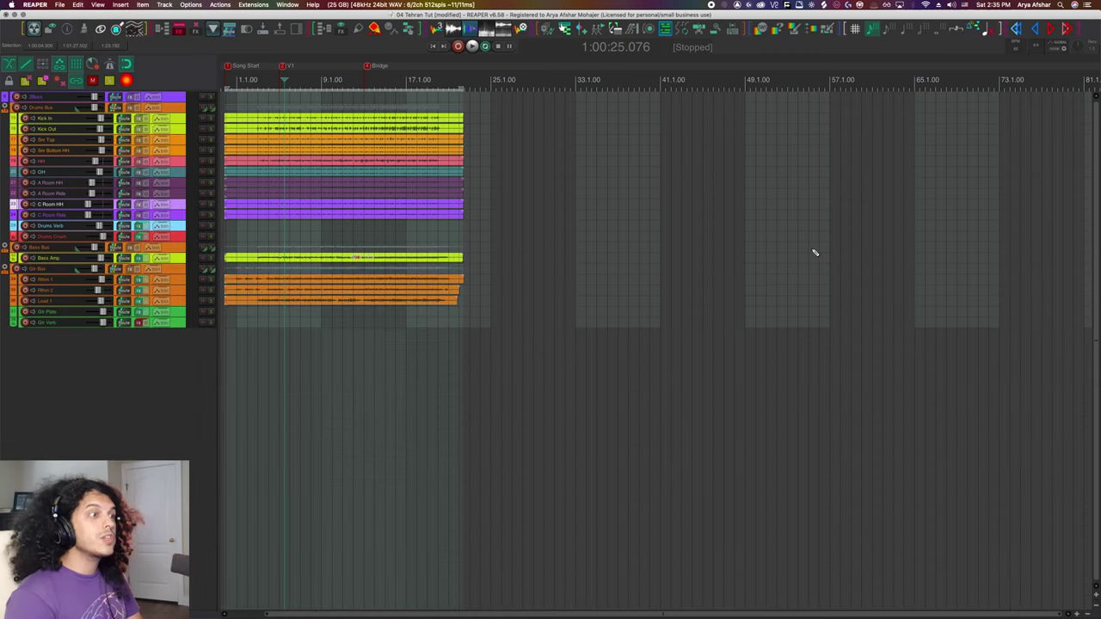
{"action": "key", "text": "super+m"}
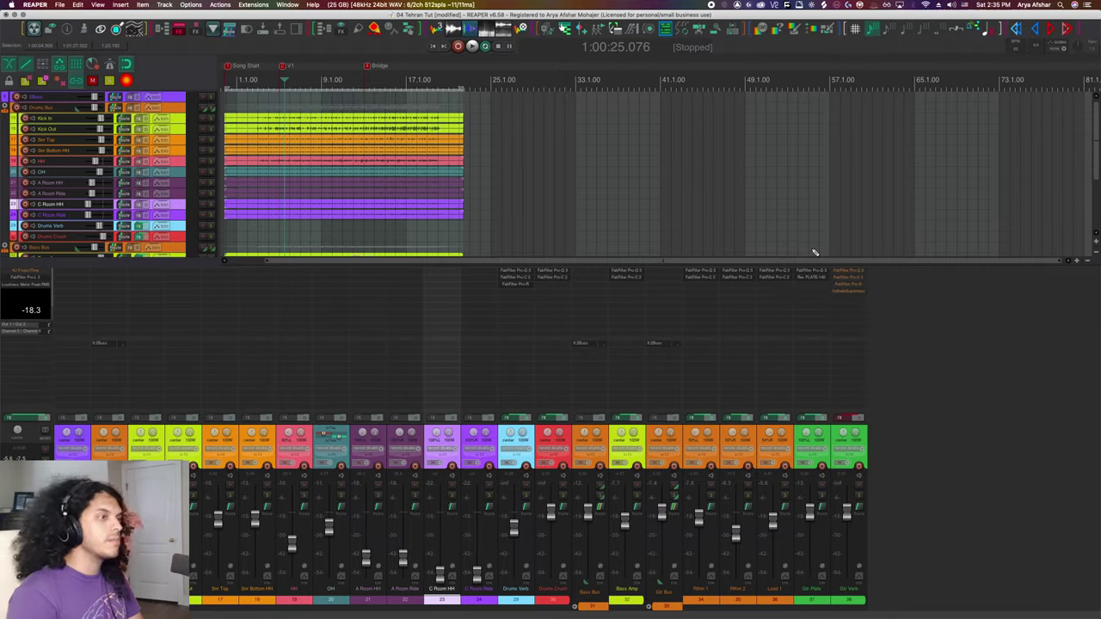
{"action": "key", "text": "super+m"}
{"action": "key", "text": "super+m"}
{"action": "left_click_drag", "start_coordinate": [815, 255], "coordinate": [887, 286]}
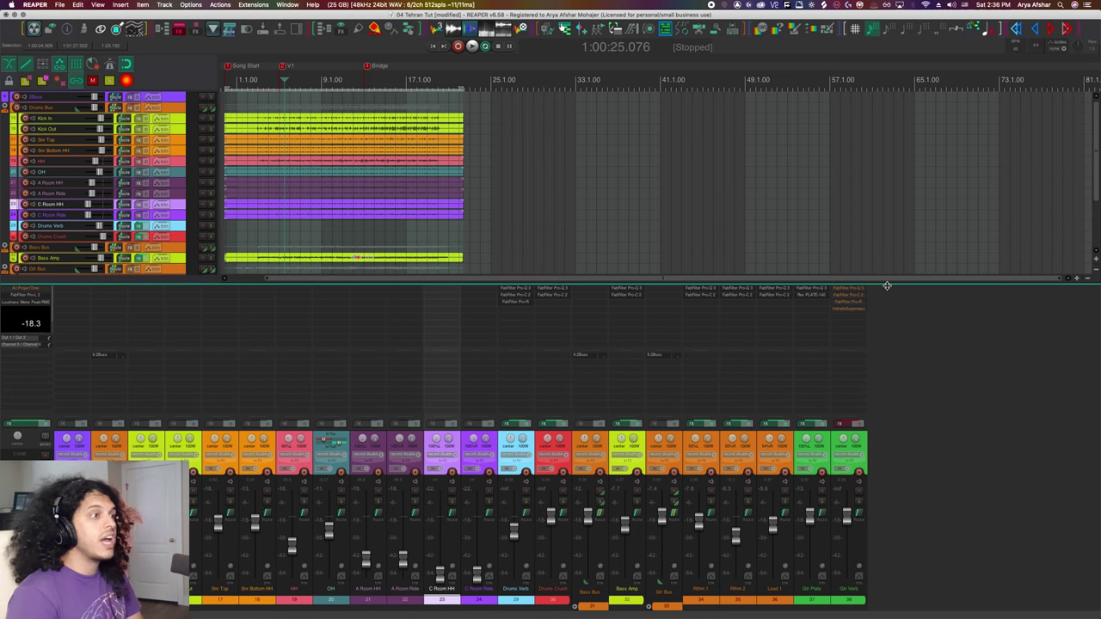
{"action": "mouse_move", "coordinate": [887, 286]}
{"action": "left_mouse_down"}
{"action": "mouse_move", "coordinate": [890, 260]}
{"action": "mouse_move", "coordinate": [890, 274]}
{"action": "left_mouse_up"}
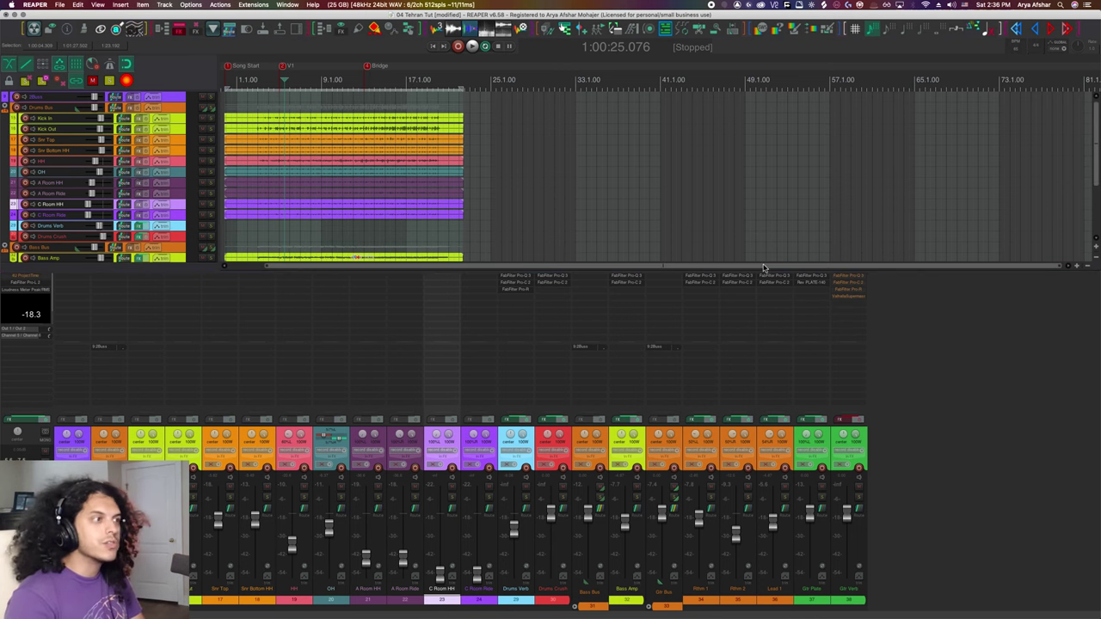
- Open the FX browser beside the arrangement, narrow it slightly, and make the mixer a bit taller
{"action": "key", "text": "f"}
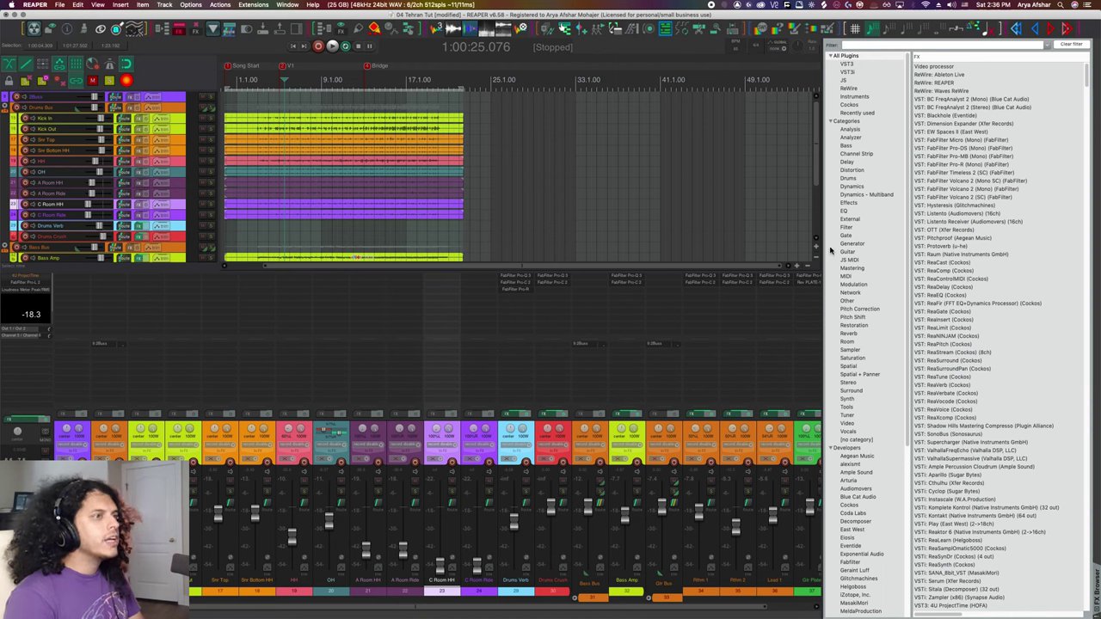
{"action": "left_click_drag", "start_coordinate": [827, 247], "coordinate": [856, 245]}
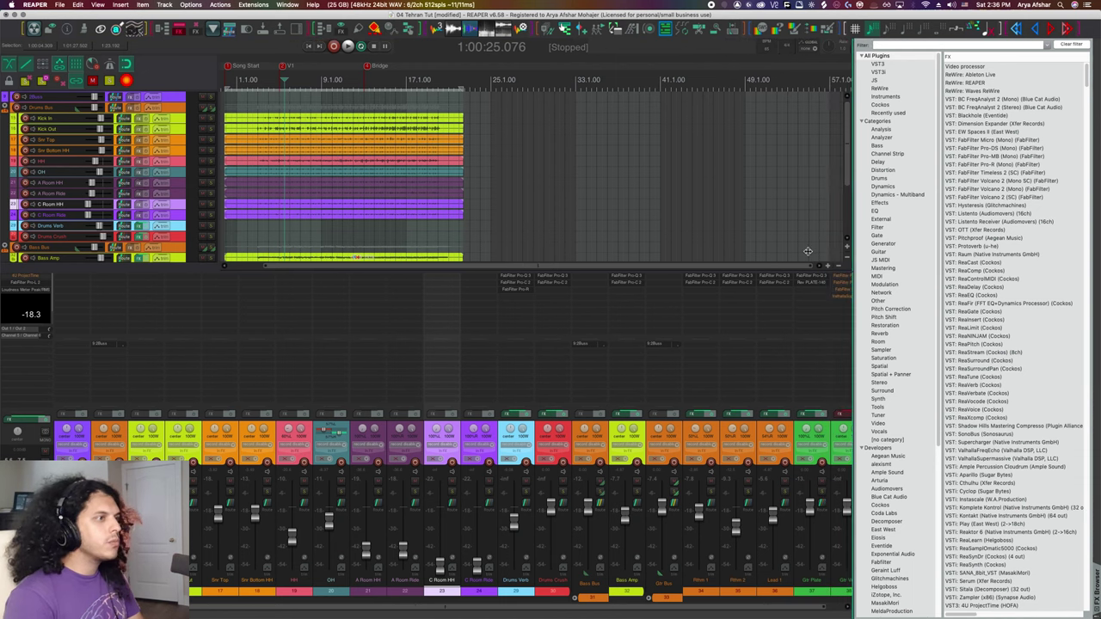
{"action": "left_click_drag", "start_coordinate": [660, 270], "coordinate": [674, 253]}
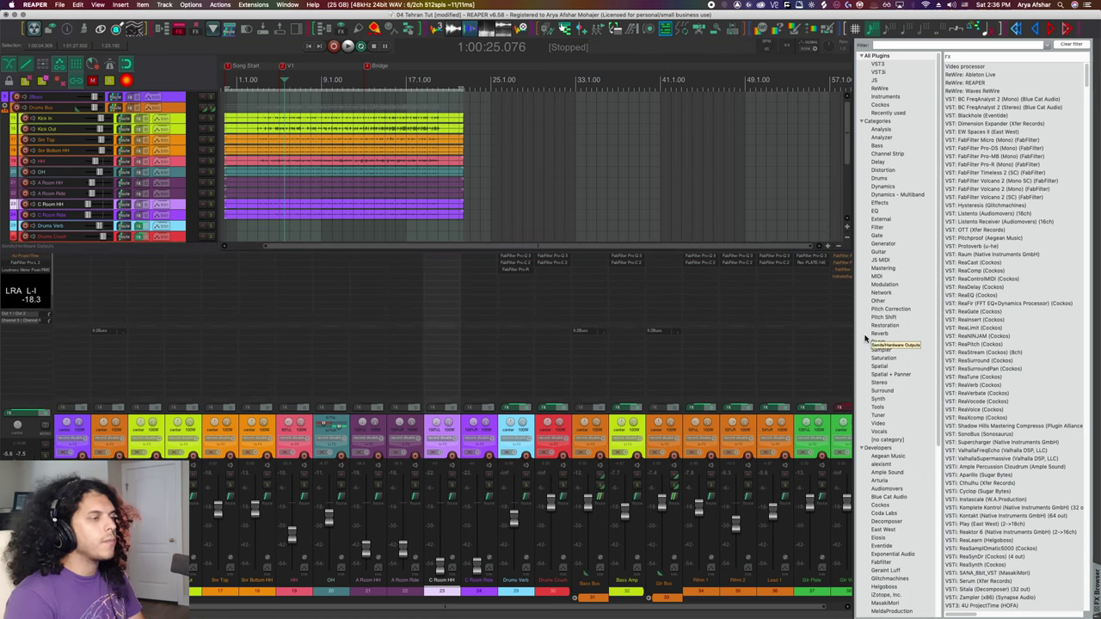
- Extend the mixer to full width beneath the FX browser, and extend the FX browser back to full height
{"action": "mouse_move", "coordinate": [856, 338]}
{"action": "left_mouse_down"}
{"action": "mouse_move", "coordinate": [867, 337]}
{"action": "mouse_move", "coordinate": [836, 335]}
{"action": "mouse_move", "coordinate": [855, 335]}
{"action": "left_mouse_up"}
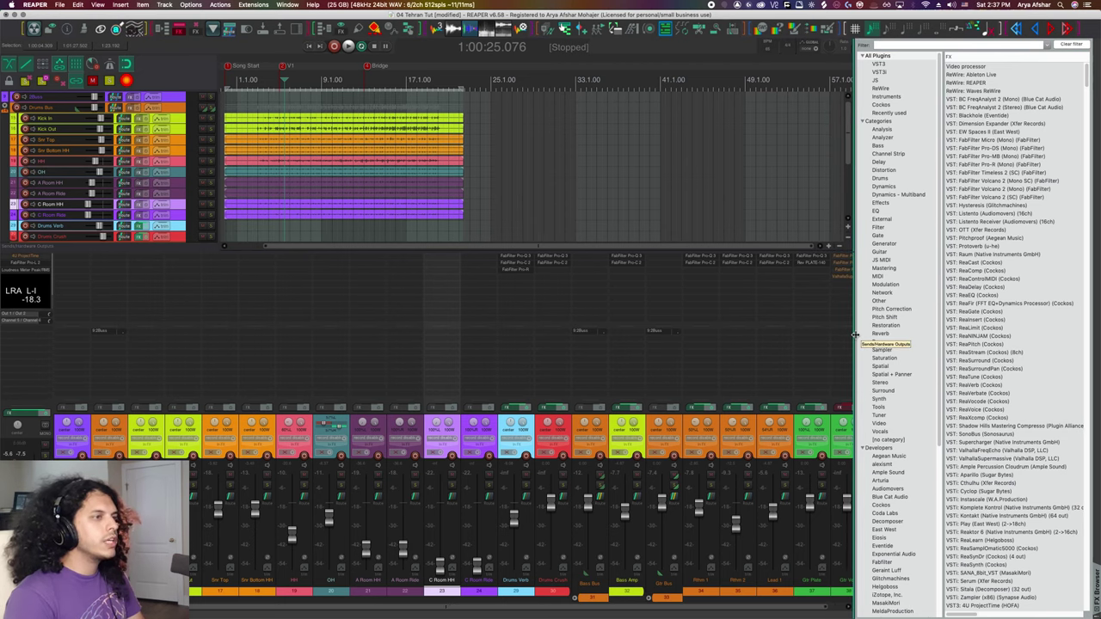
{"action": "double_click", "coordinate": [857, 336]}
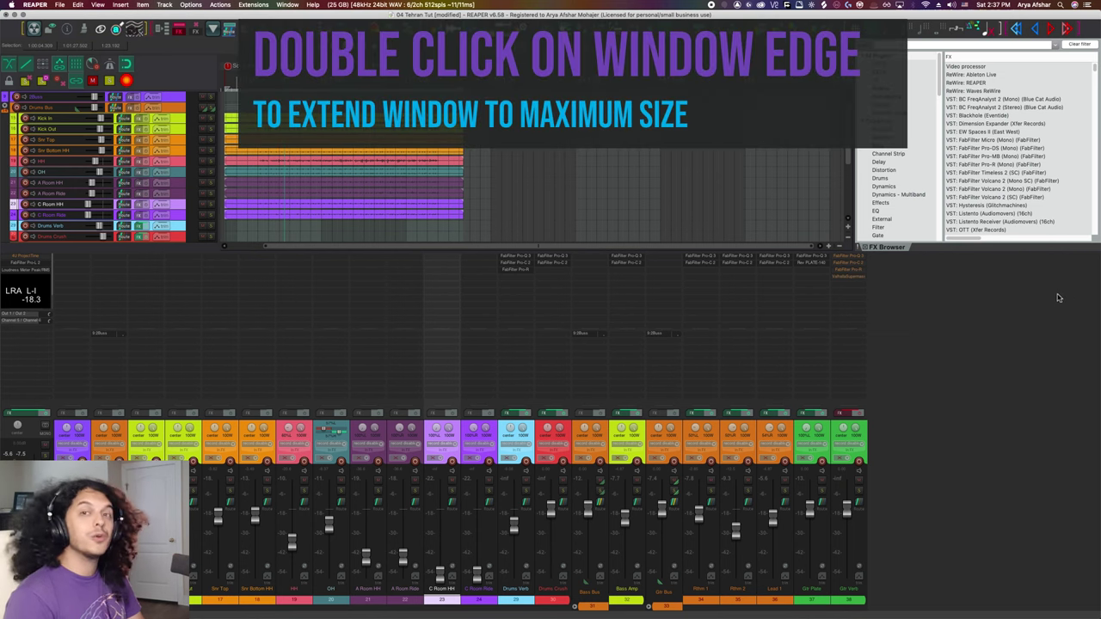
{"action": "double_click", "coordinate": [940, 253]}
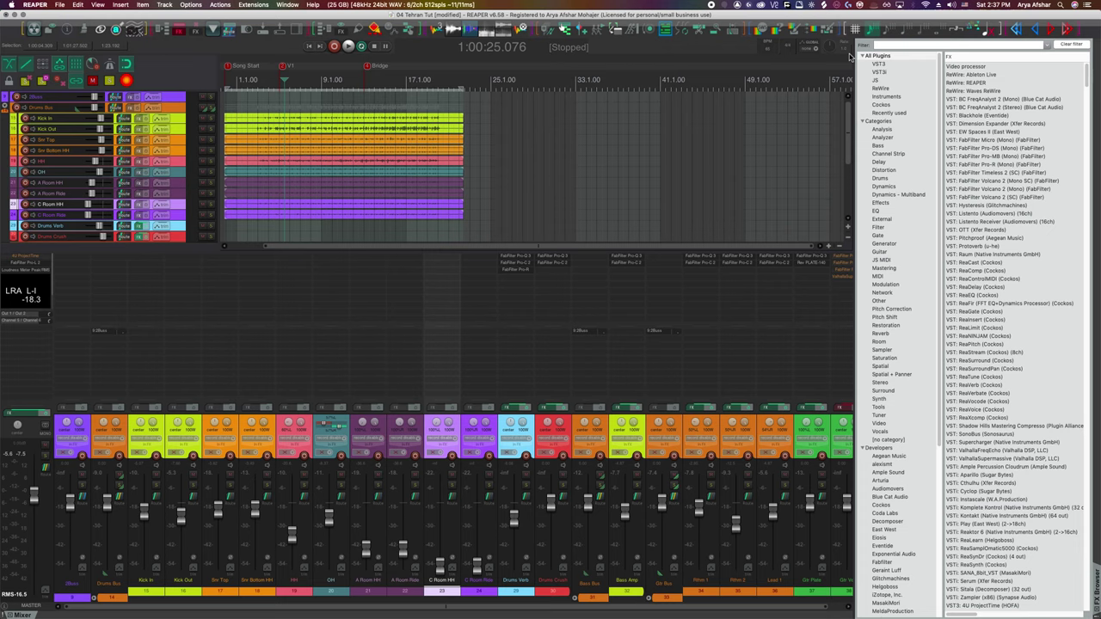
- Redock the mixer above, right of and finally left of the arrangement, and narrow it to the master and one channel strip
{"action": "left_click", "coordinate": [812, 34]}
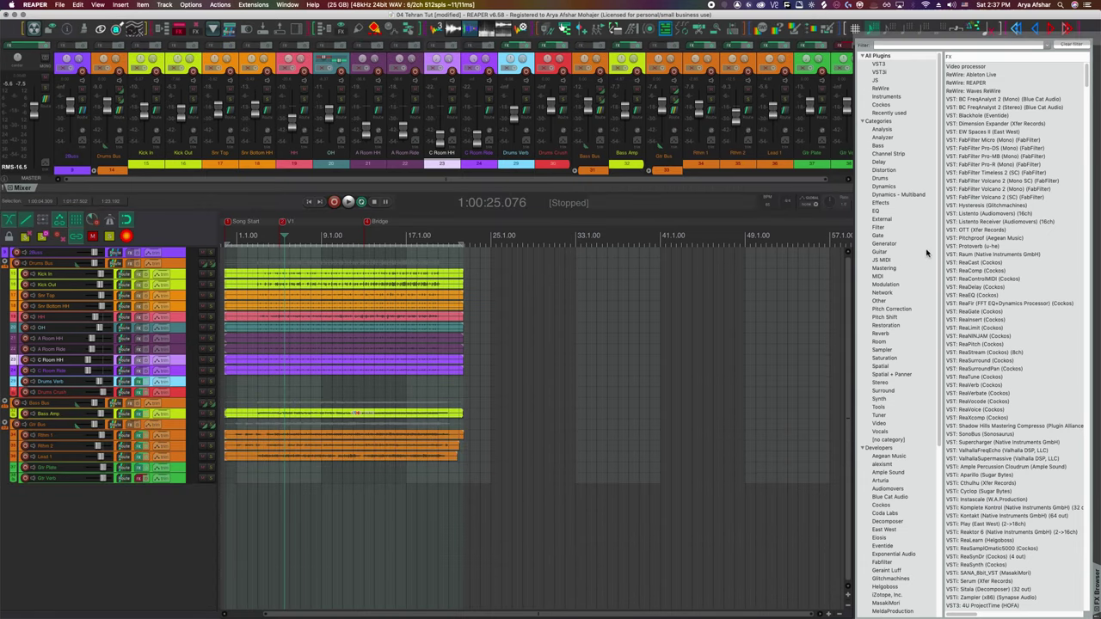
{"action": "left_click_drag", "start_coordinate": [928, 253], "coordinate": [930, 212]}
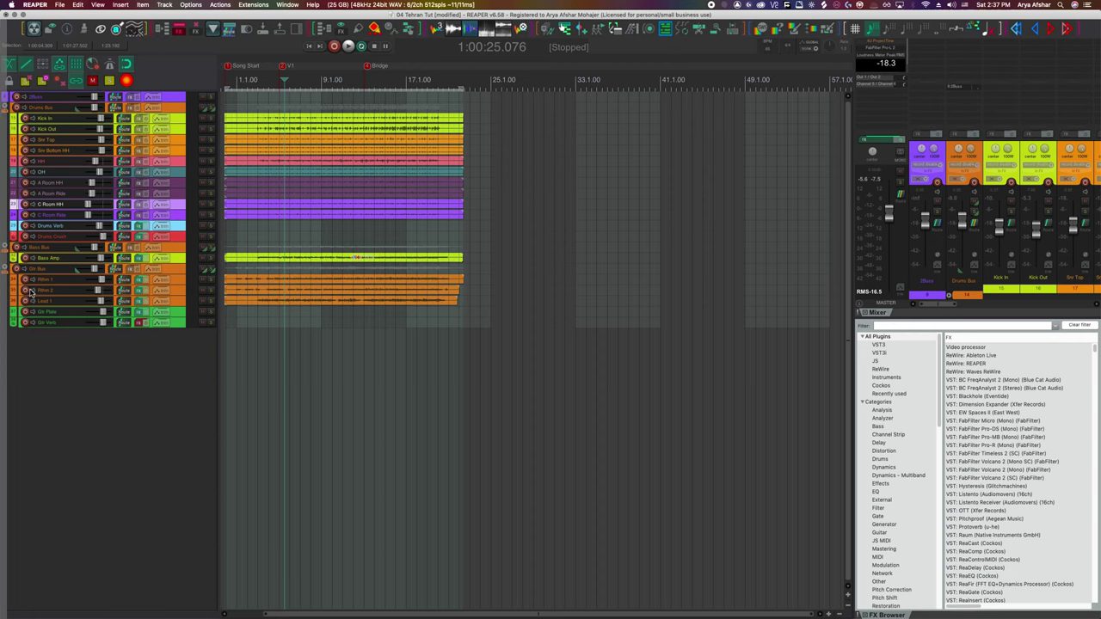
{"action": "key", "text": "F9"}
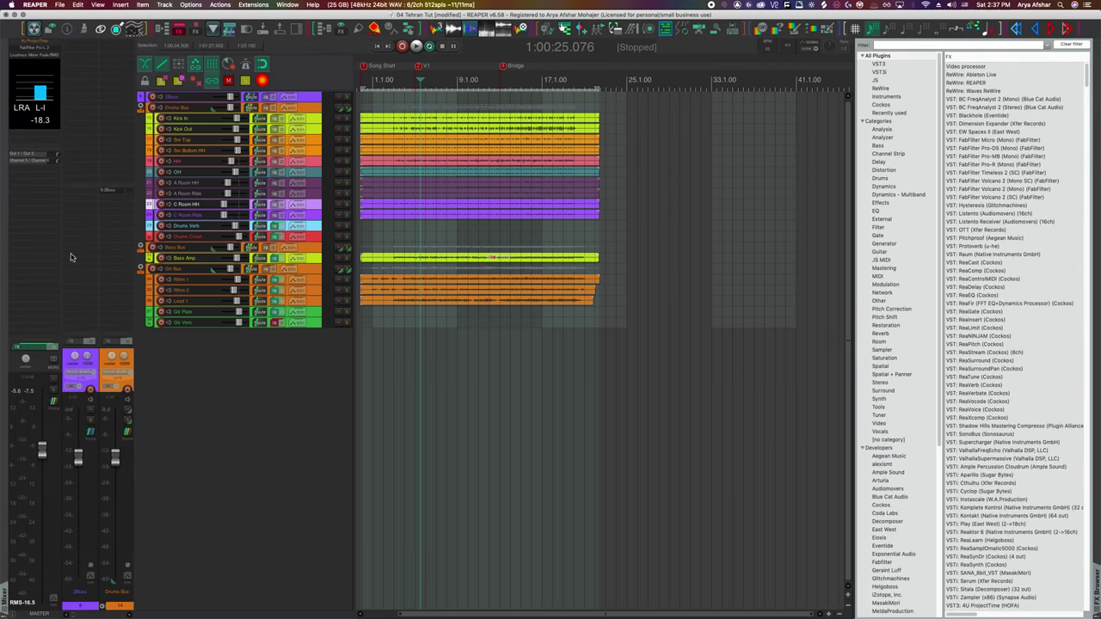
{"action": "left_click_drag", "start_coordinate": [140, 414], "coordinate": [100, 413]}
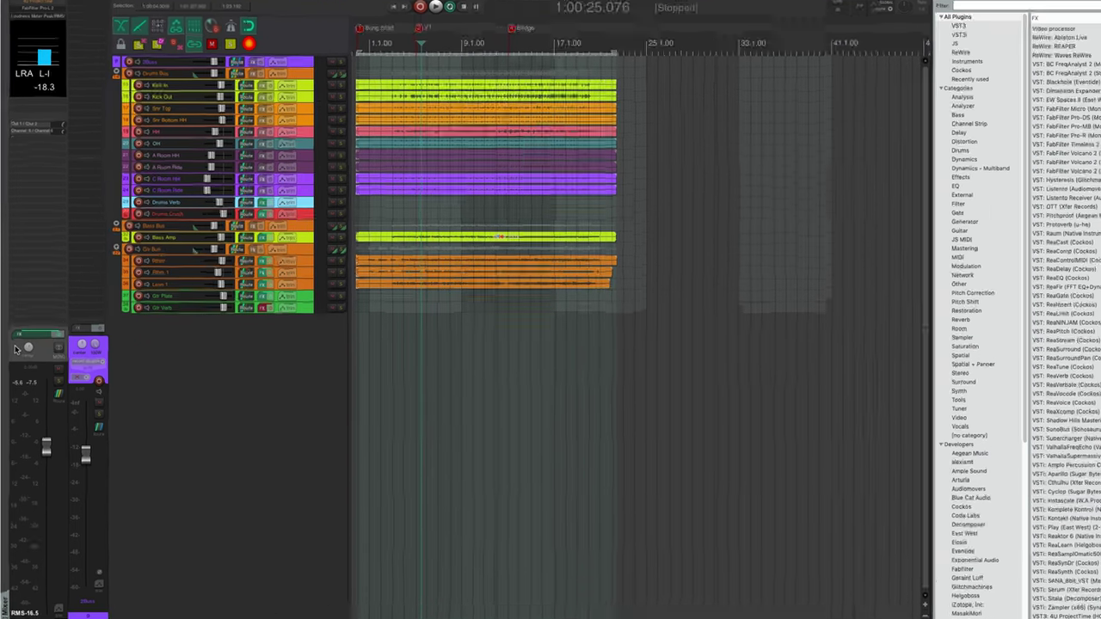
- Check the mixer's "Scroll view when tracks activated" option and view the strips of Kick In, Snr Top, A Room HH and Rthm 1
{"action": "right_click", "coordinate": [17, 360]}
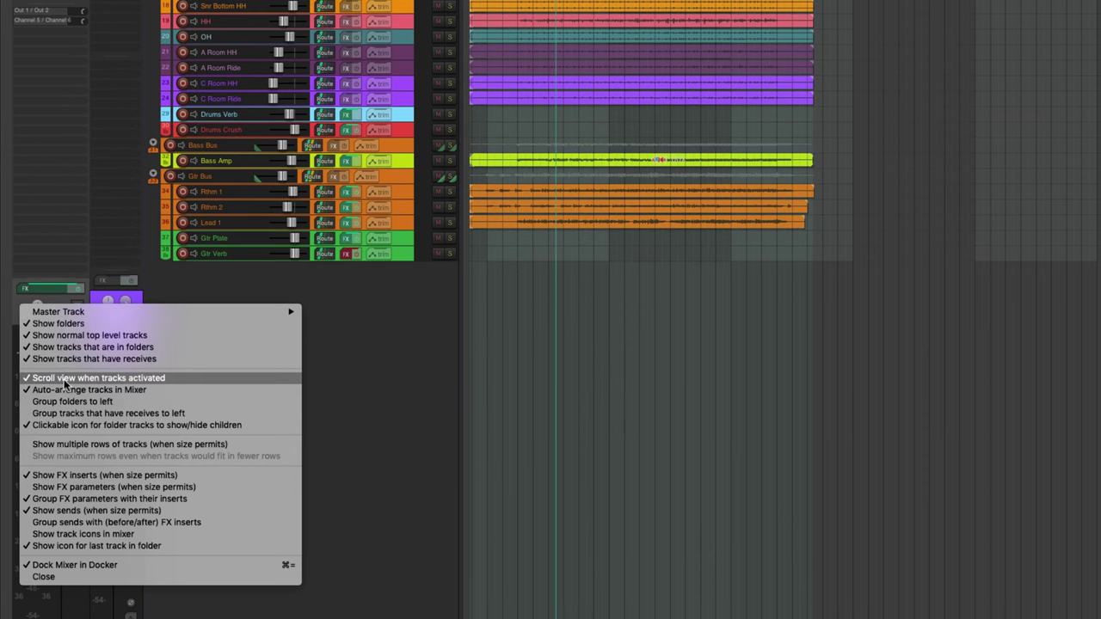
{"action": "left_click", "coordinate": [411, 404]}
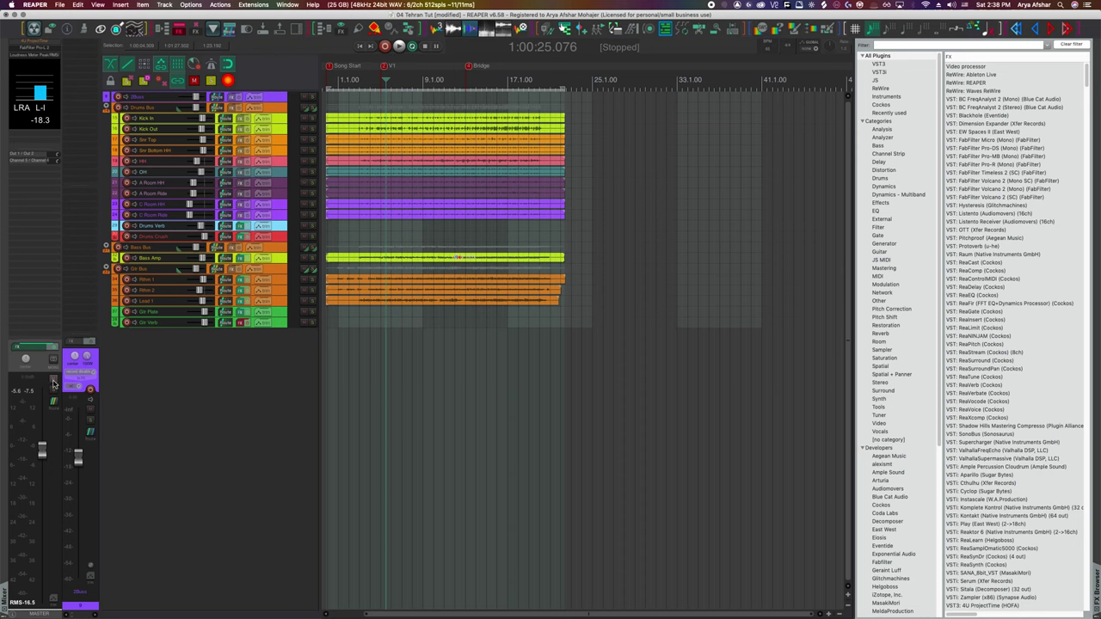
{"action": "left_click", "coordinate": [283, 121]}
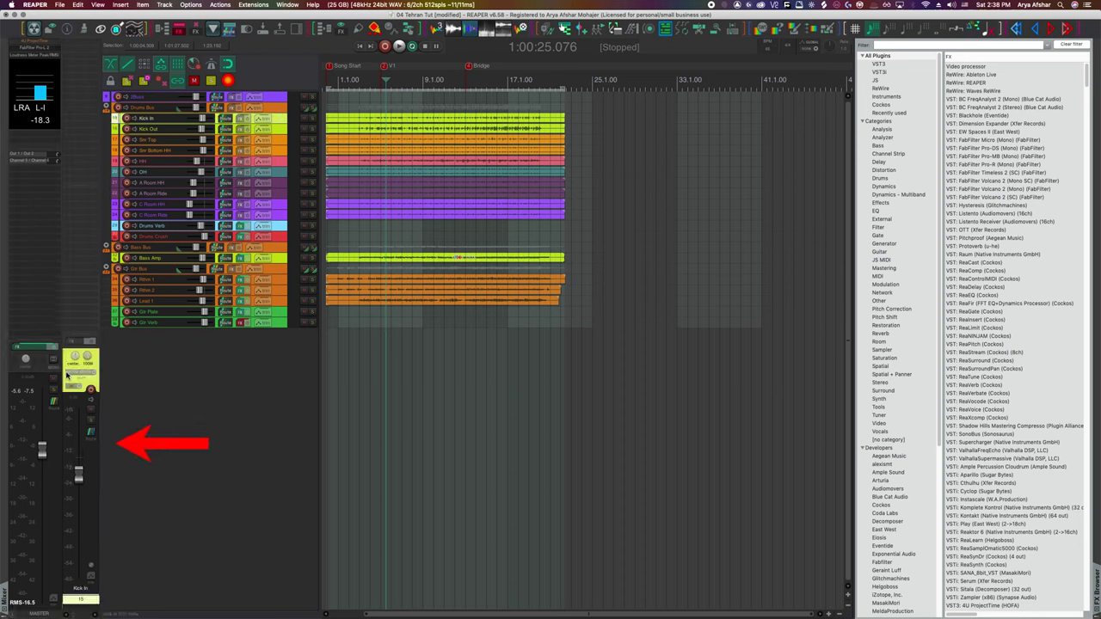
{"action": "left_click", "coordinate": [283, 140]}
{"action": "left_click", "coordinate": [284, 184]}
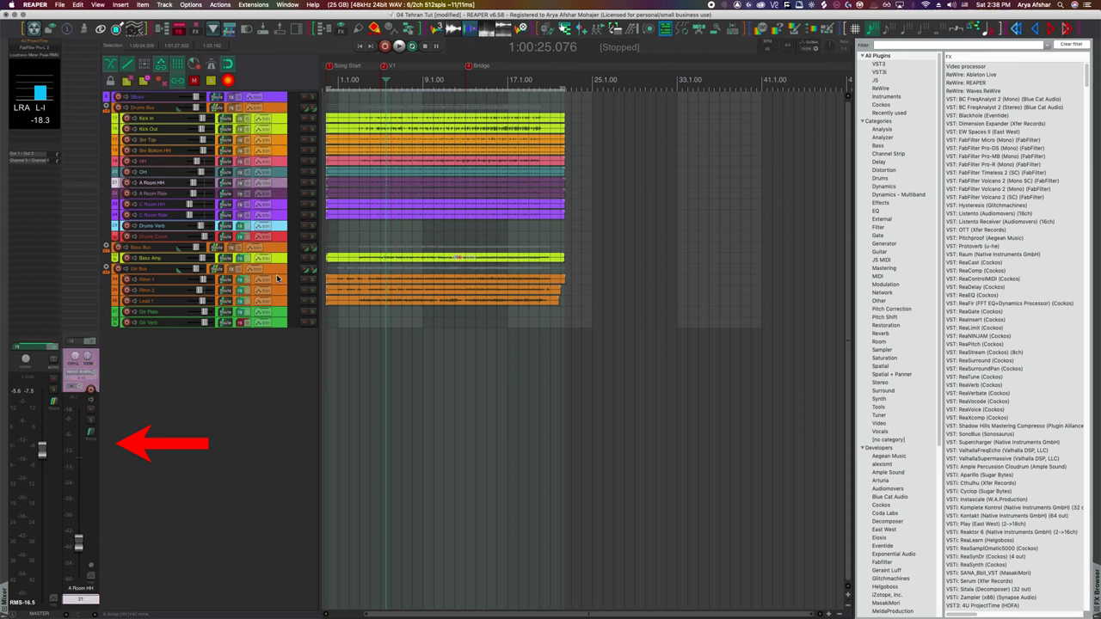
{"action": "left_click", "coordinate": [278, 282]}
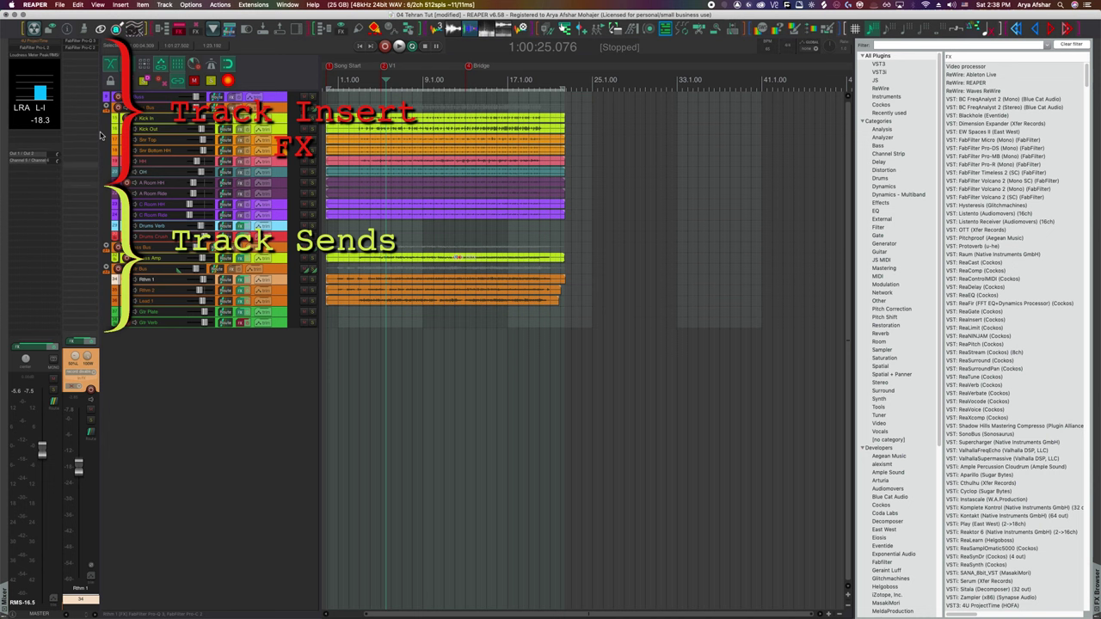
- Play the song while viewing the C Room HH and A Room HH strips in the mixer, and stop playback
{"action": "key", "text": "space"}
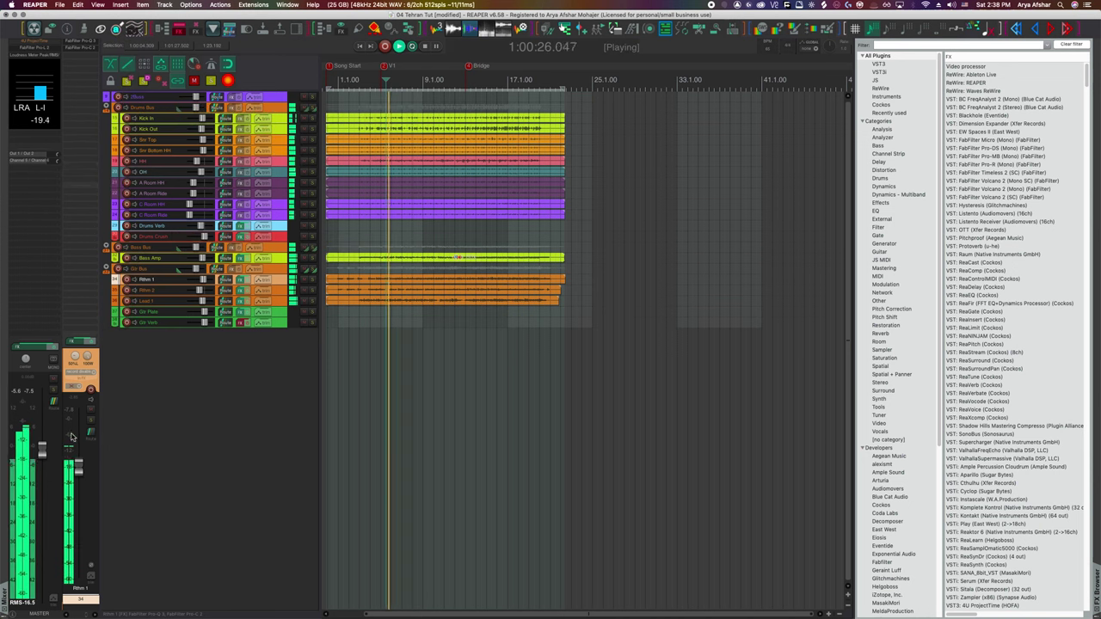
{"action": "left_click", "coordinate": [282, 205]}
{"action": "left_click", "coordinate": [283, 183]}
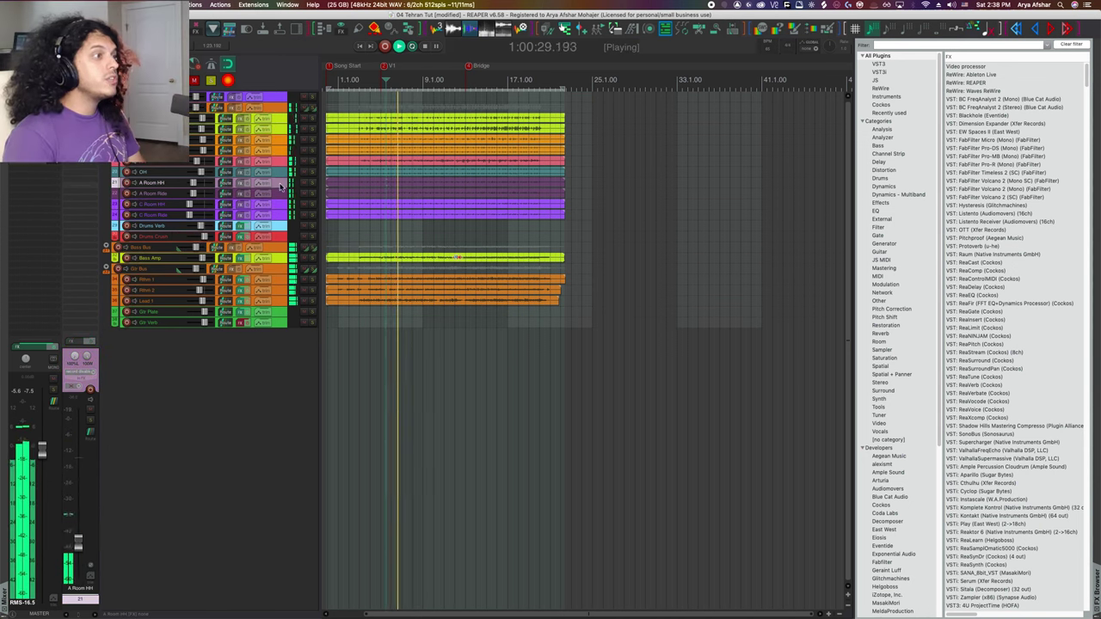
{"action": "left_click", "coordinate": [264, 450]}
{"action": "key", "text": "space"}
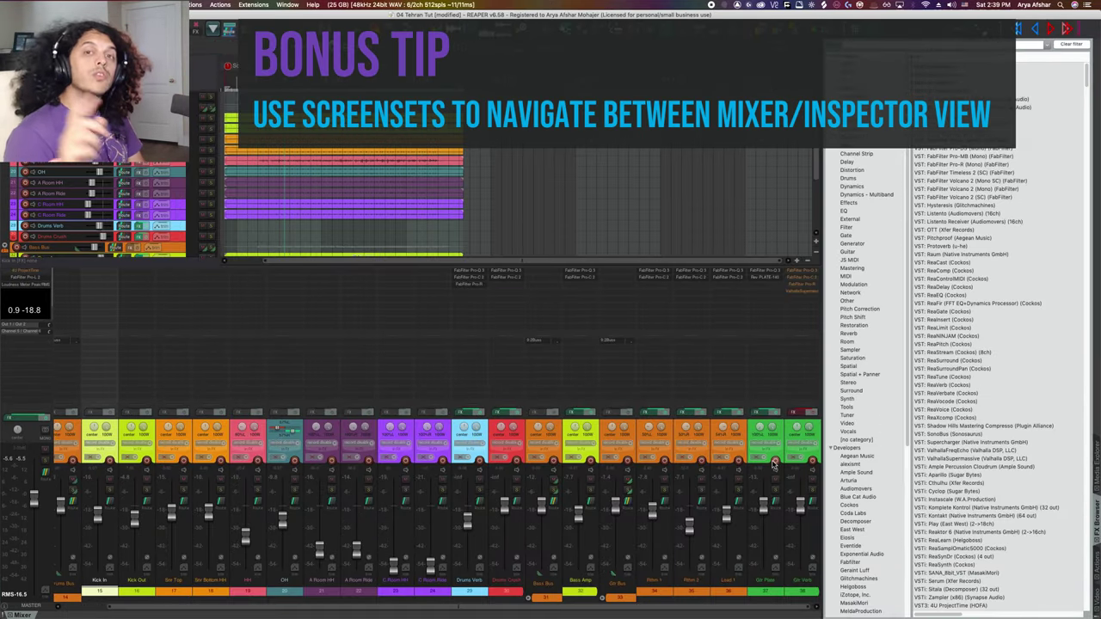
- Review the saved window screensets and their load keys, and close the Screensets/Layouts window
{"action": "key", "text": "super+e"}
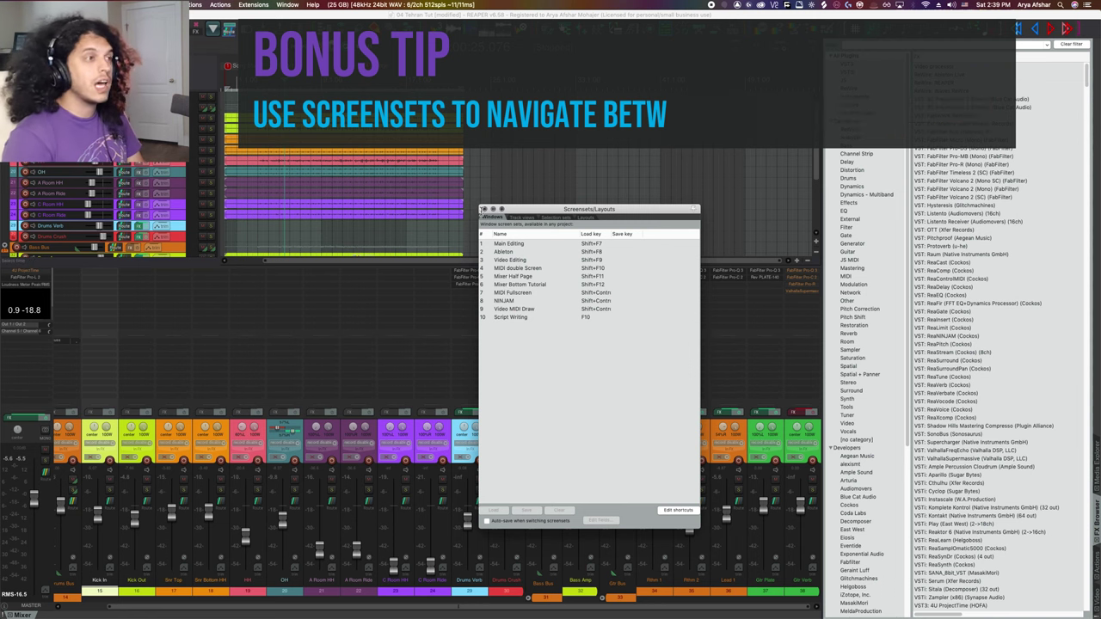
{"action": "left_click", "coordinate": [483, 209]}
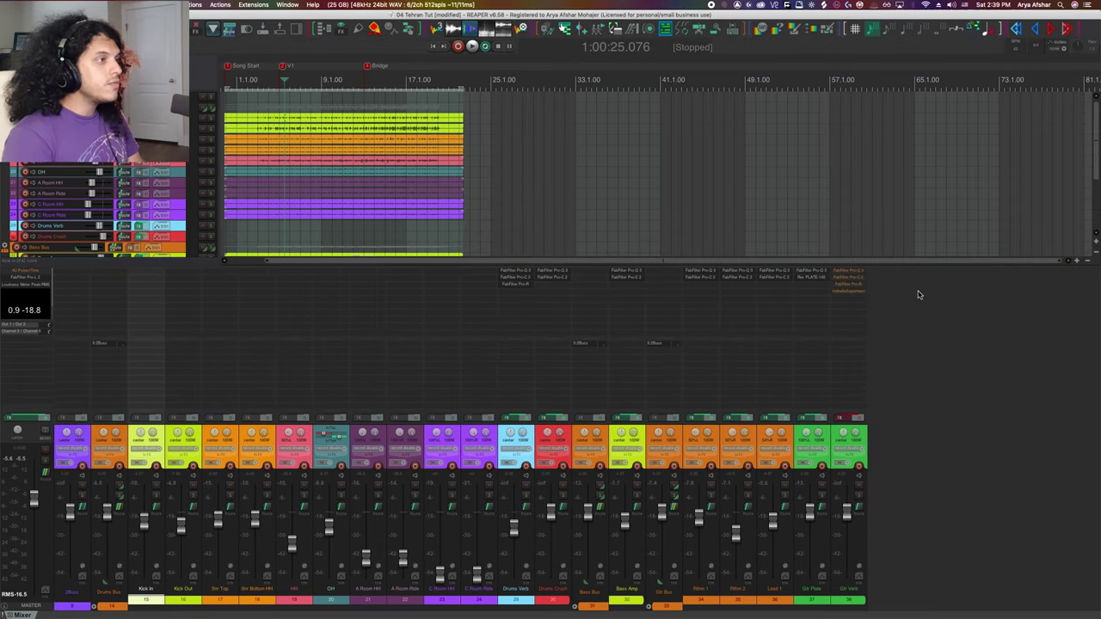
- Make the mixer taller, shrink the tracks' FX and sends area to lengthen their faders, and enlarge that area on the master strip
{"action": "left_click_drag", "start_coordinate": [889, 260], "coordinate": [884, 232]}
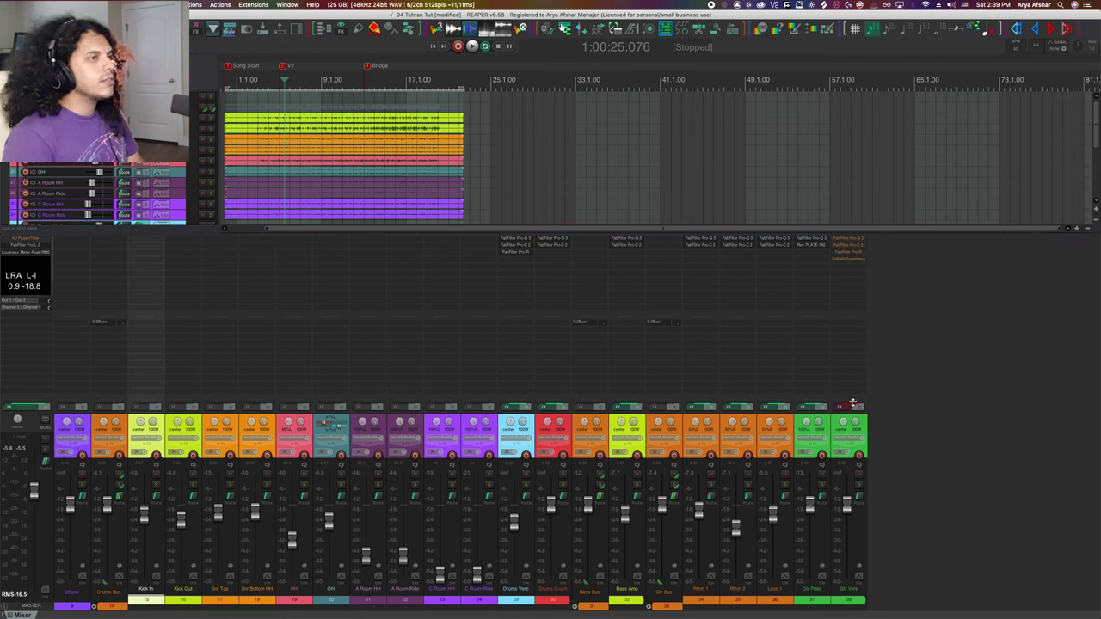
{"action": "left_click_drag", "start_coordinate": [854, 399], "coordinate": [860, 327]}
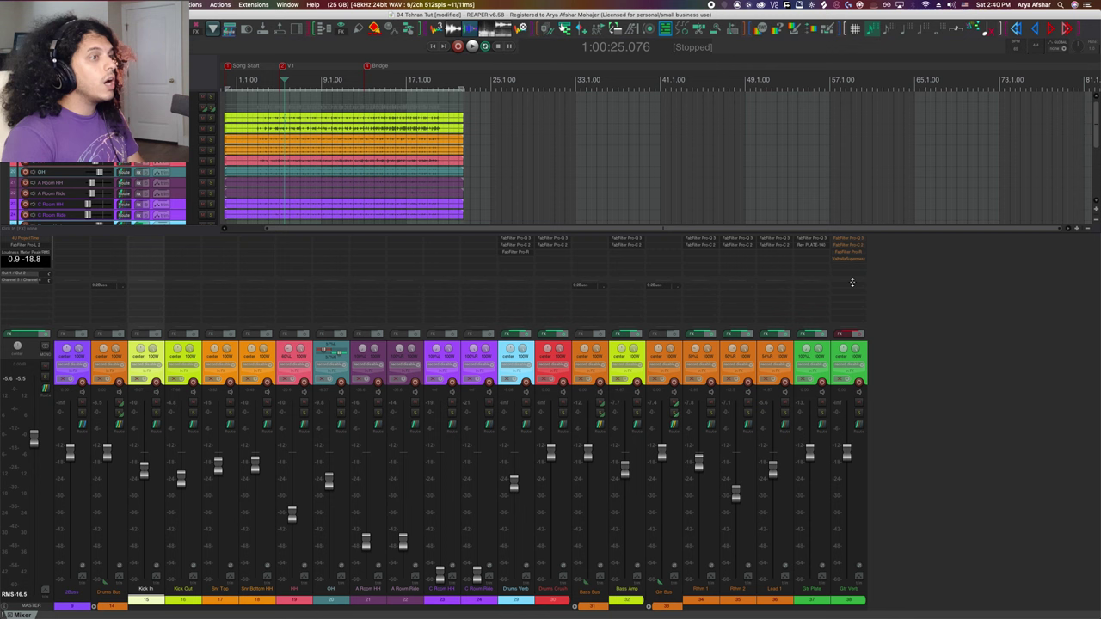
{"action": "left_click_drag", "start_coordinate": [853, 282], "coordinate": [852, 274]}
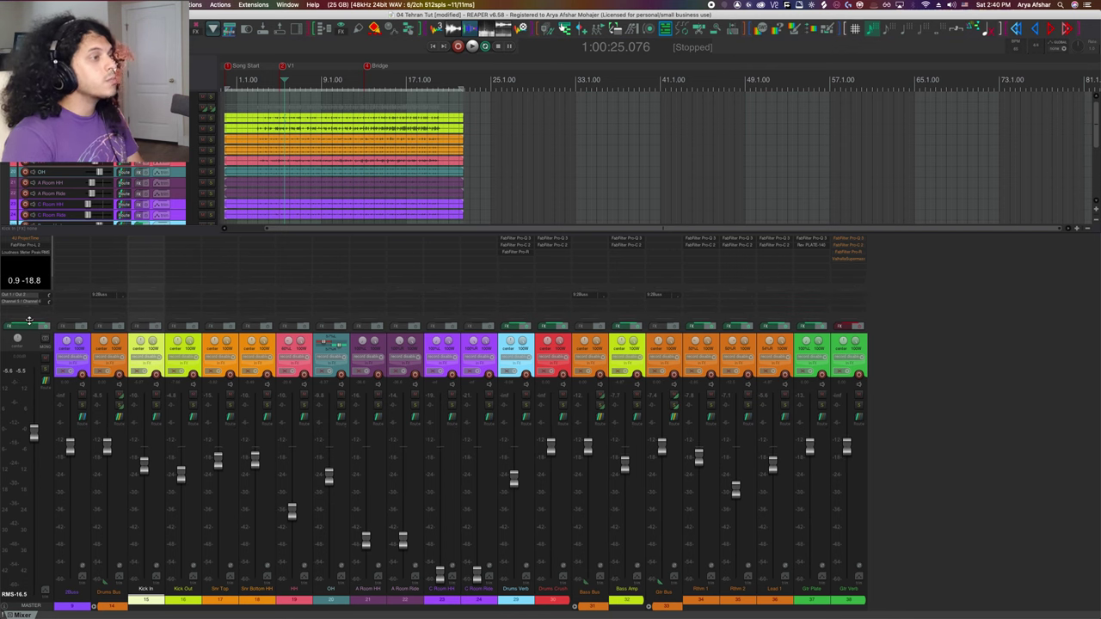
{"action": "left_click_drag", "start_coordinate": [29, 320], "coordinate": [28, 385]}
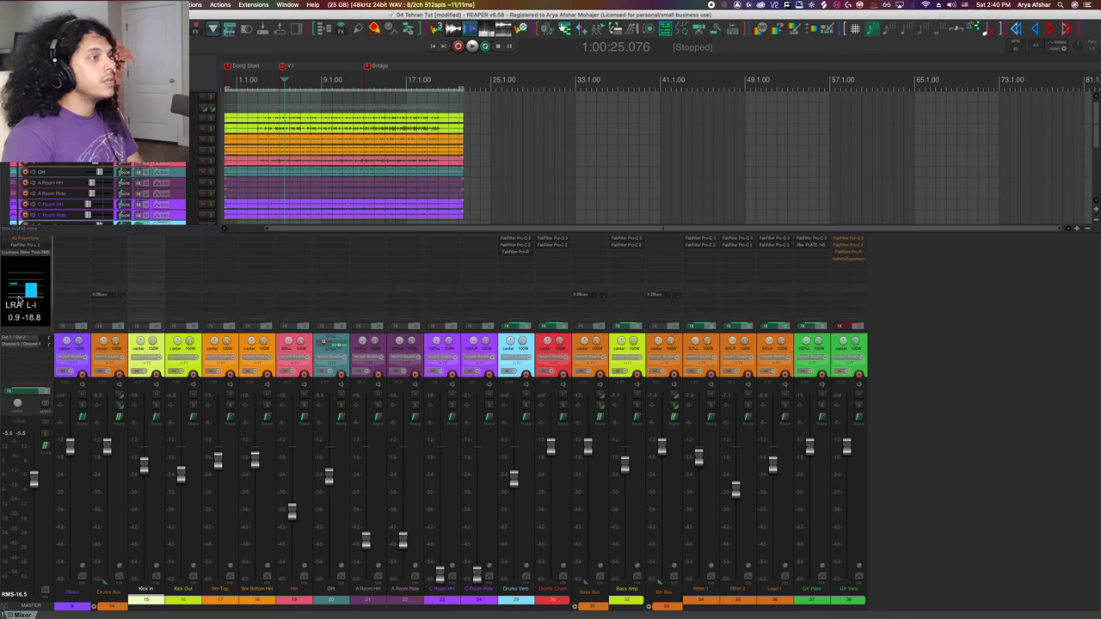
- Inspect the Loudness Meter's "Show embedded UI in MCP" option in the master track's FX chain, and close the FX window
{"action": "left_click", "coordinate": [23, 253]}
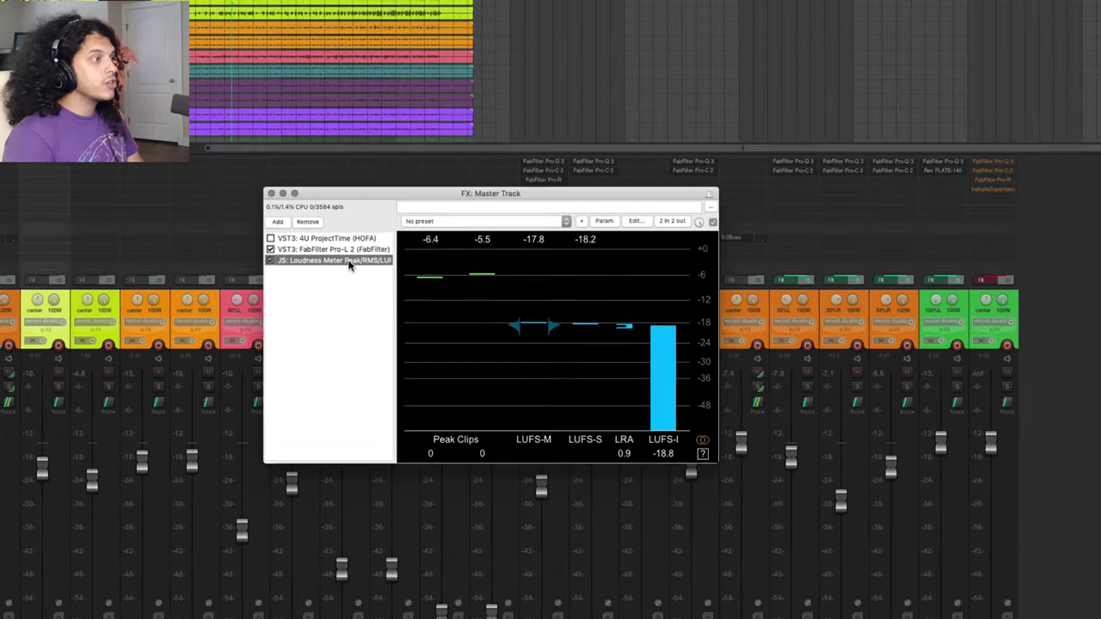
{"action": "right_click", "coordinate": [371, 313]}
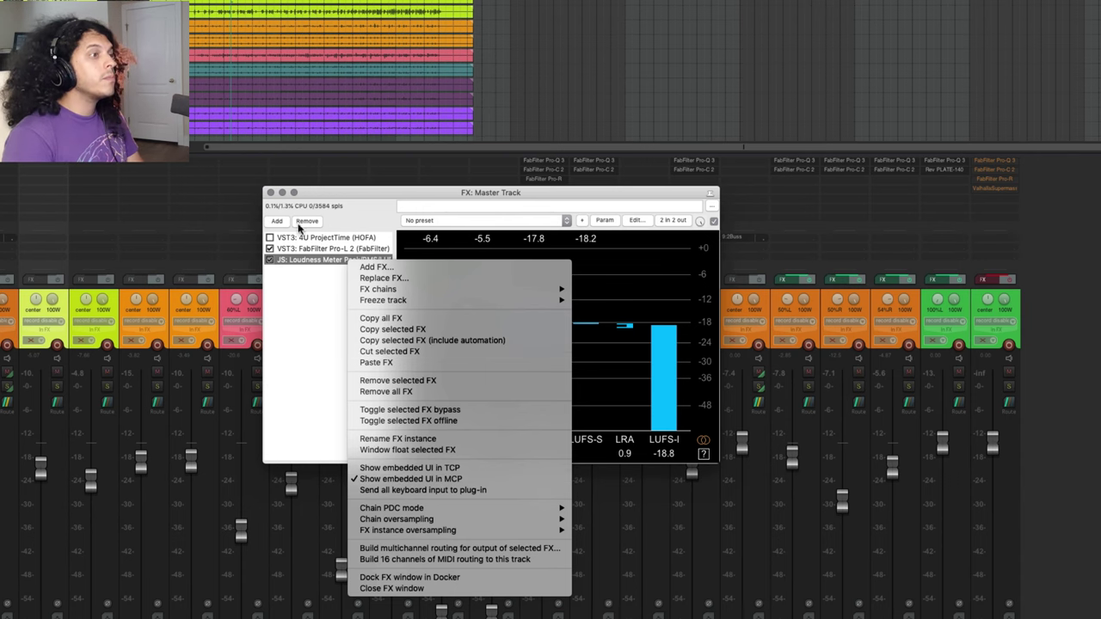
{"action": "left_click", "coordinate": [270, 193]}
{"action": "left_click", "coordinate": [270, 193]}
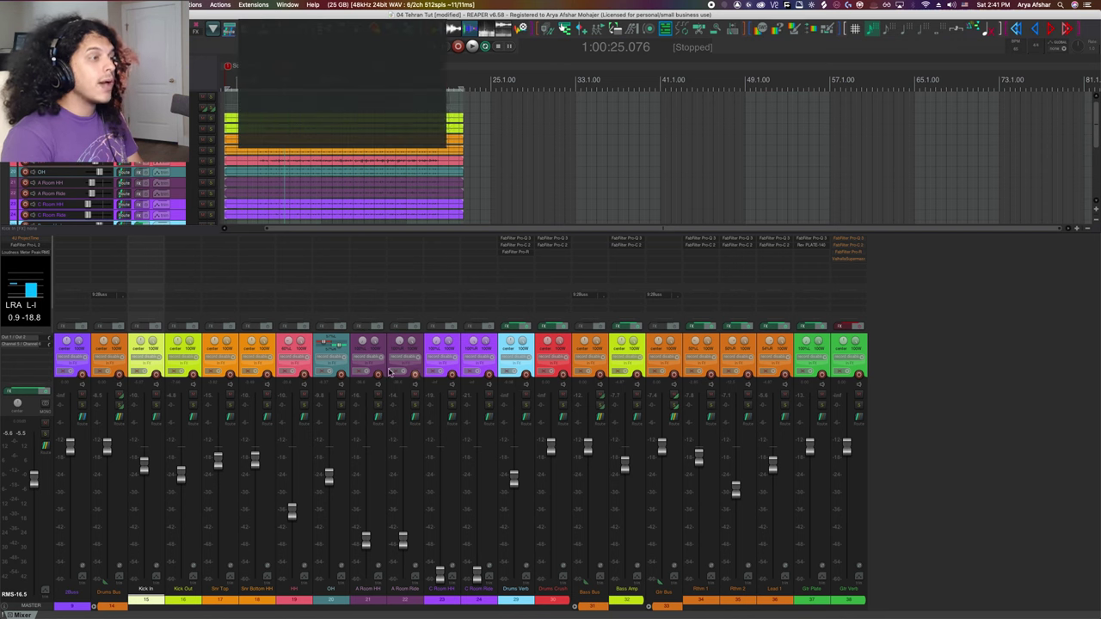
- Select the C Room HH and C Room Ride channels together and raise both volume faders to match the Drums Bus fader's height
{"action": "left_click", "coordinate": [458, 370]}
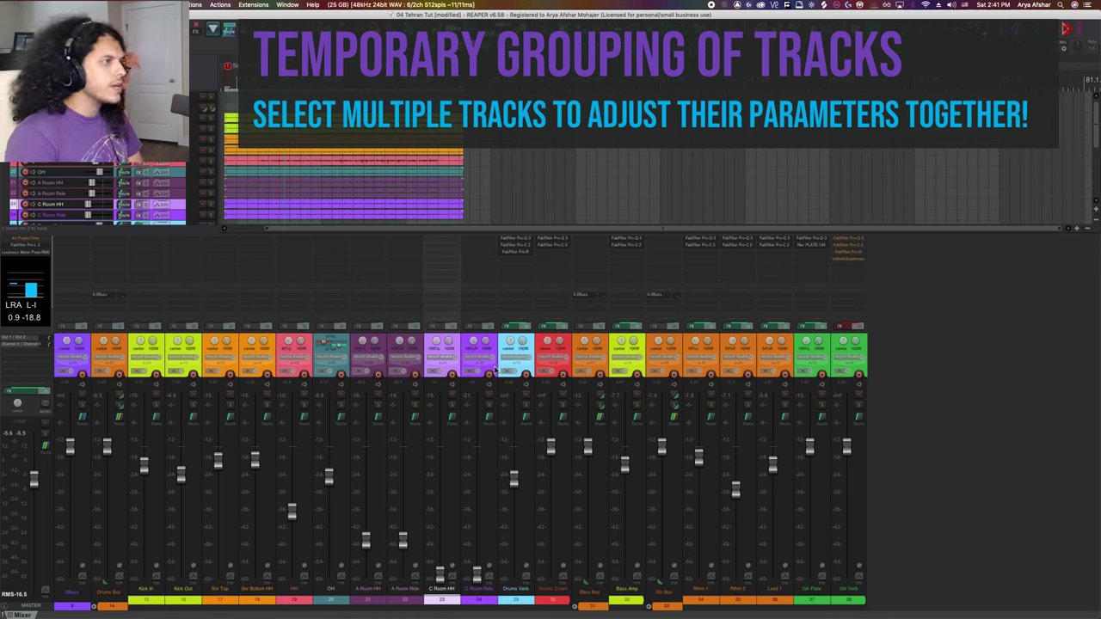
{"action": "left_click", "coordinate": [495, 370], "text": "shift"}
{"action": "left_click_drag", "start_coordinate": [478, 575], "coordinate": [477, 448]}
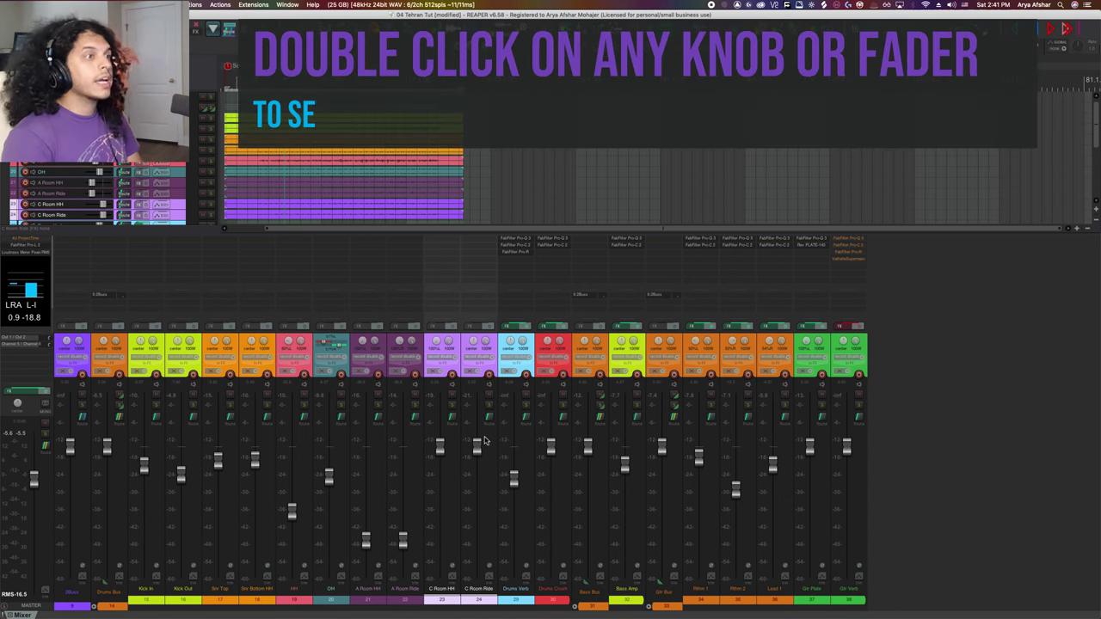
- Toggle mute and solo on and off for the selected C Room HH and C Room Ride tracks together
{"action": "left_click", "coordinate": [452, 396]}
{"action": "left_click", "coordinate": [453, 395]}
{"action": "left_click", "coordinate": [452, 406]}
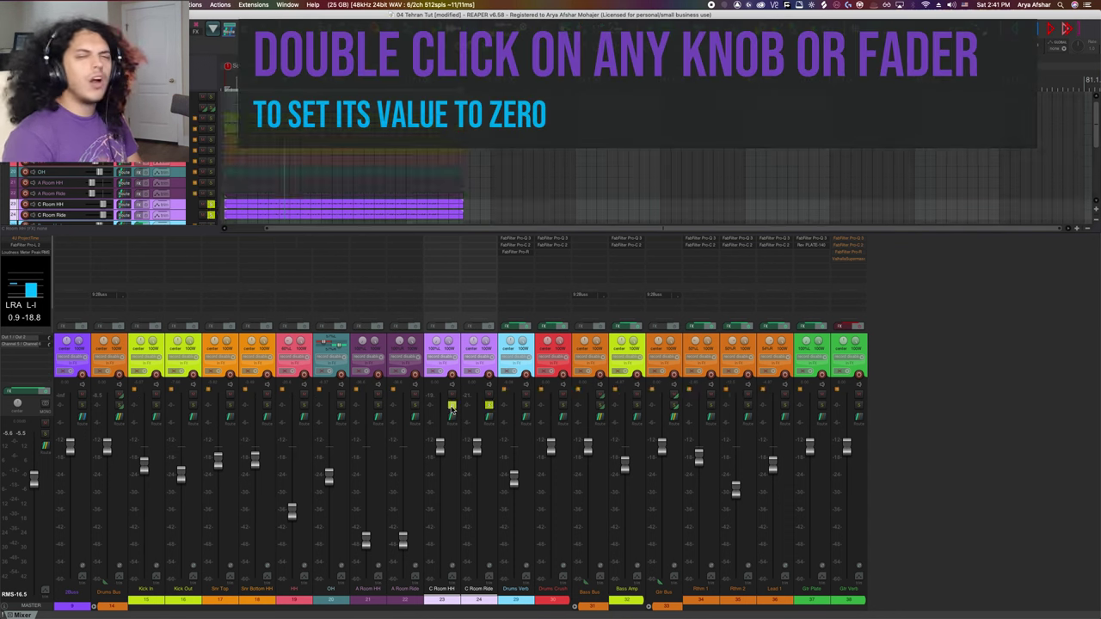
{"action": "left_click", "coordinate": [453, 406]}
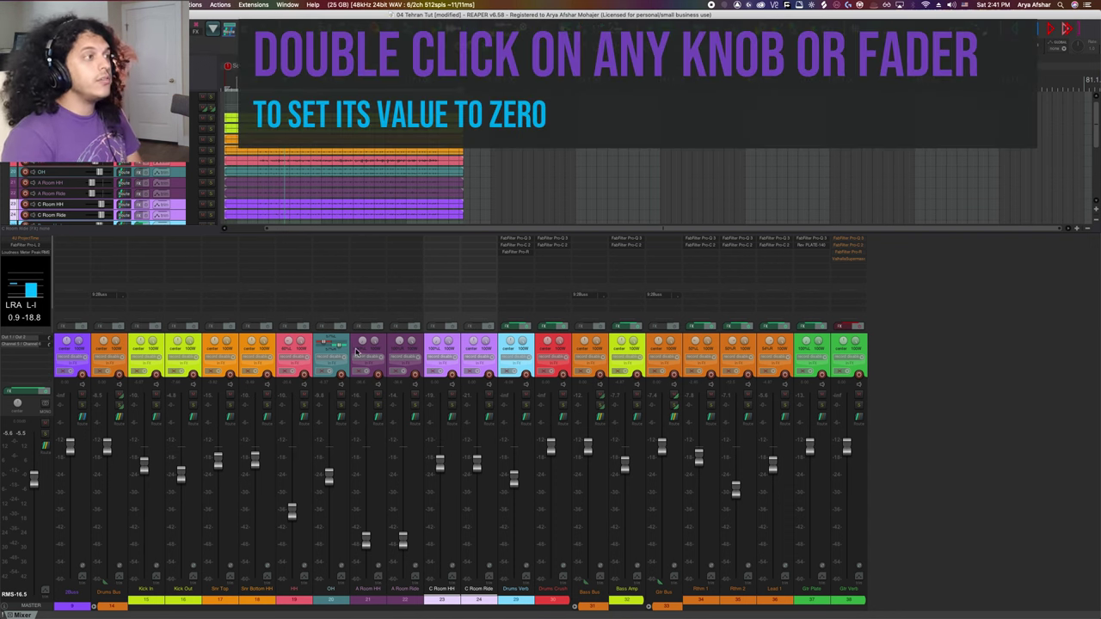
- Select the channels from A Room HH through C Room Ride and adjust their volume faders together
{"action": "left_click", "coordinate": [357, 351]}
{"action": "left_click", "coordinate": [496, 372], "text": "shift"}
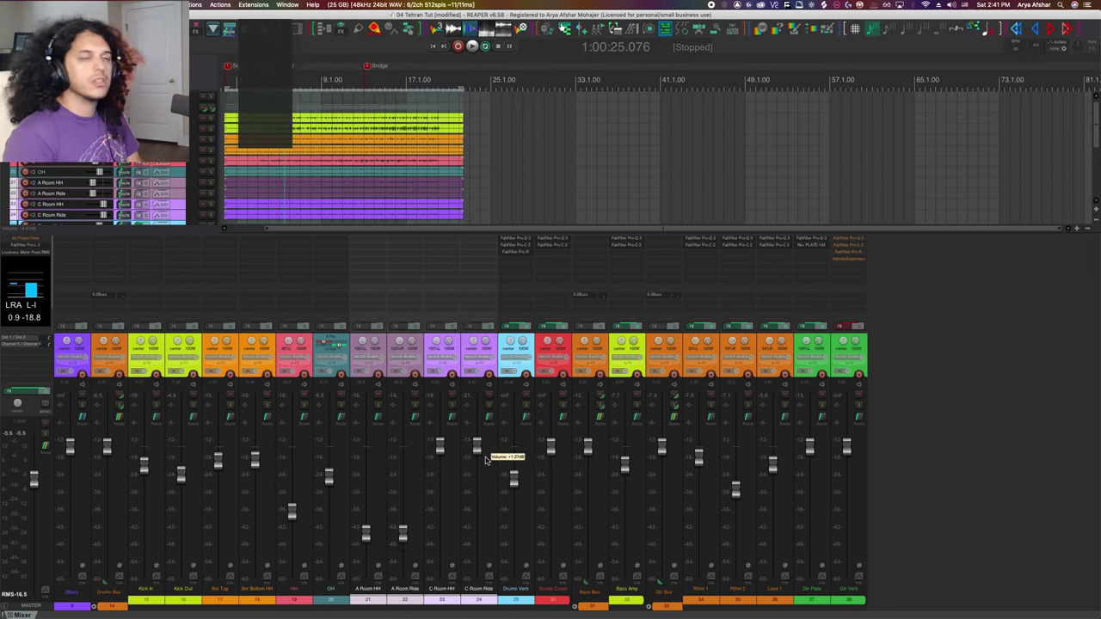
{"action": "mouse_move", "coordinate": [481, 465]}
{"action": "left_mouse_down"}
{"action": "mouse_move", "coordinate": [481, 419]}
{"action": "mouse_move", "coordinate": [477, 467]}
{"action": "left_mouse_up"}
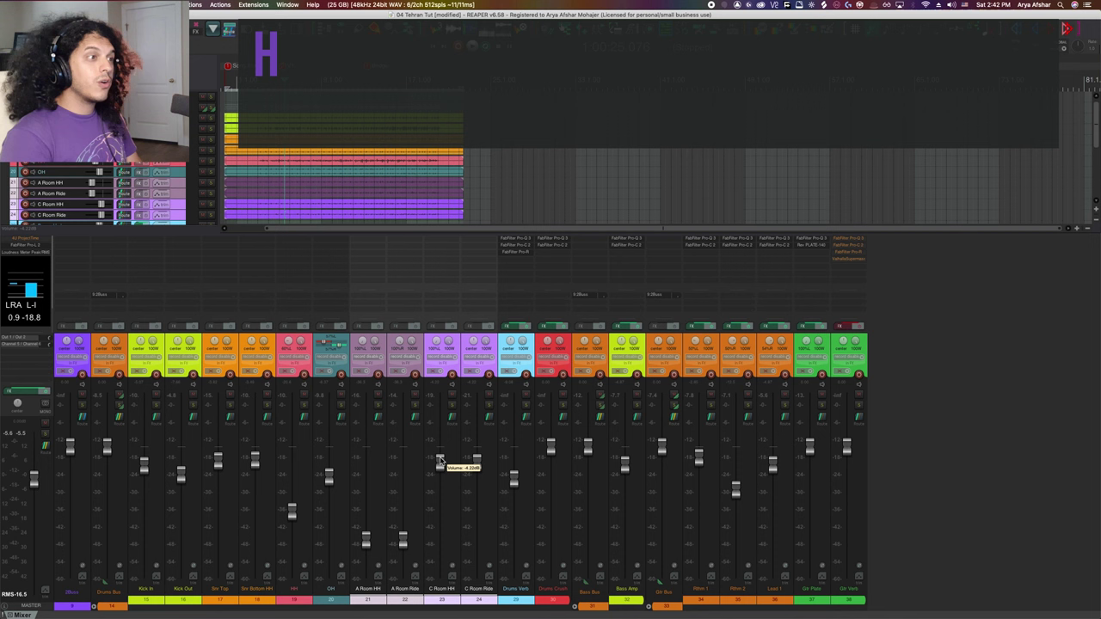
{"action": "left_click_drag", "start_coordinate": [441, 463], "coordinate": [439, 491]}
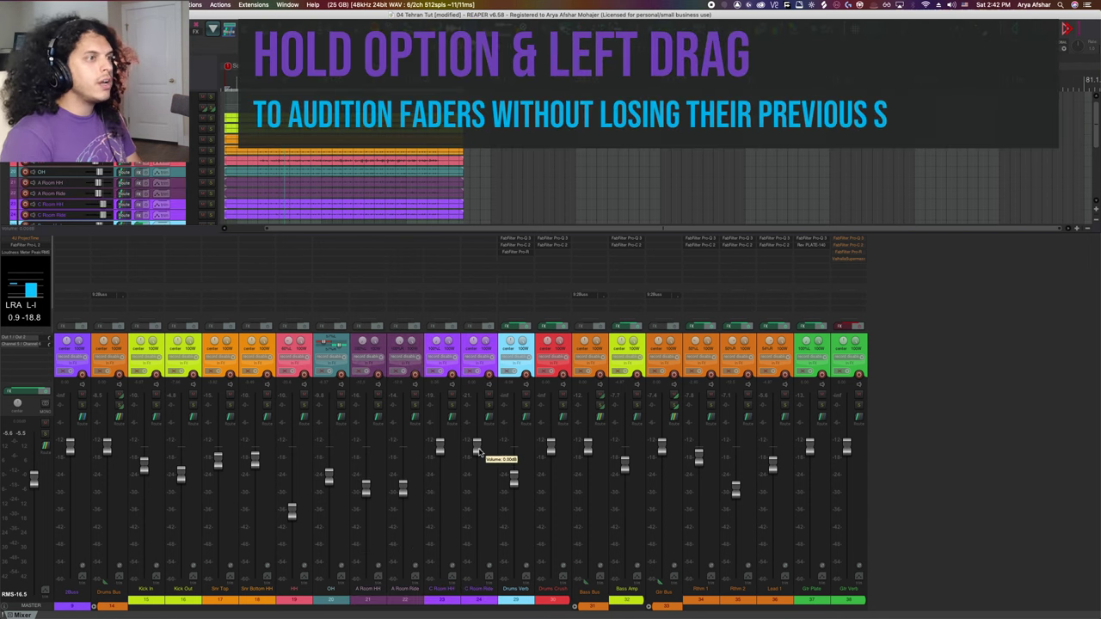
- Audition a temporary volume drop on Drums Crush during playback, and store a lower fader level for it
{"action": "key", "text": "space"}
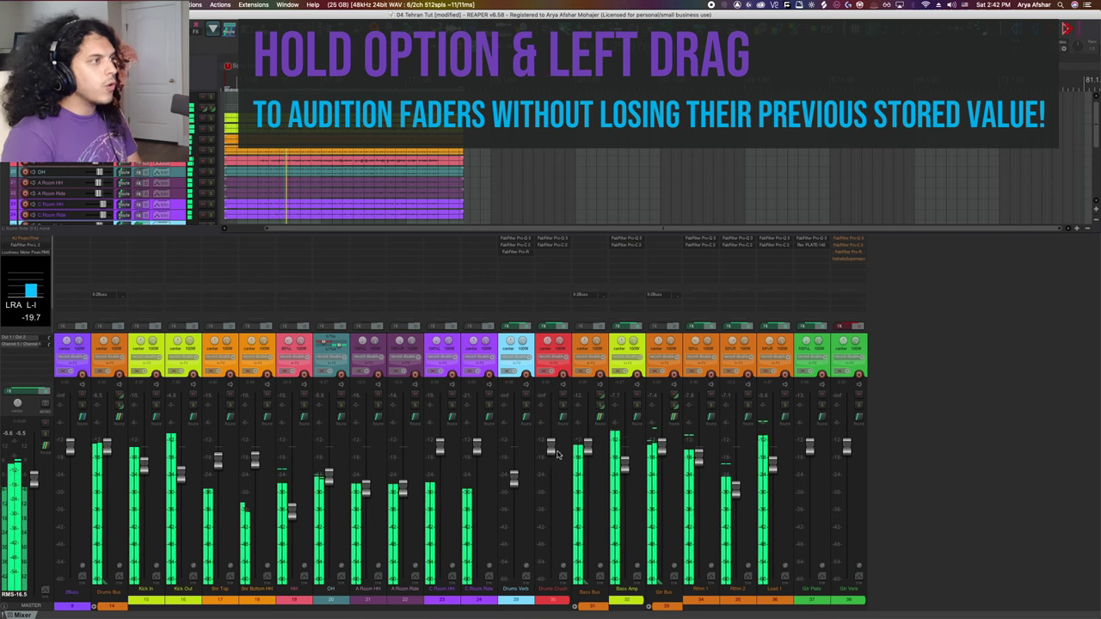
{"action": "left_click_drag", "start_coordinate": [552, 449], "coordinate": [554, 519]}
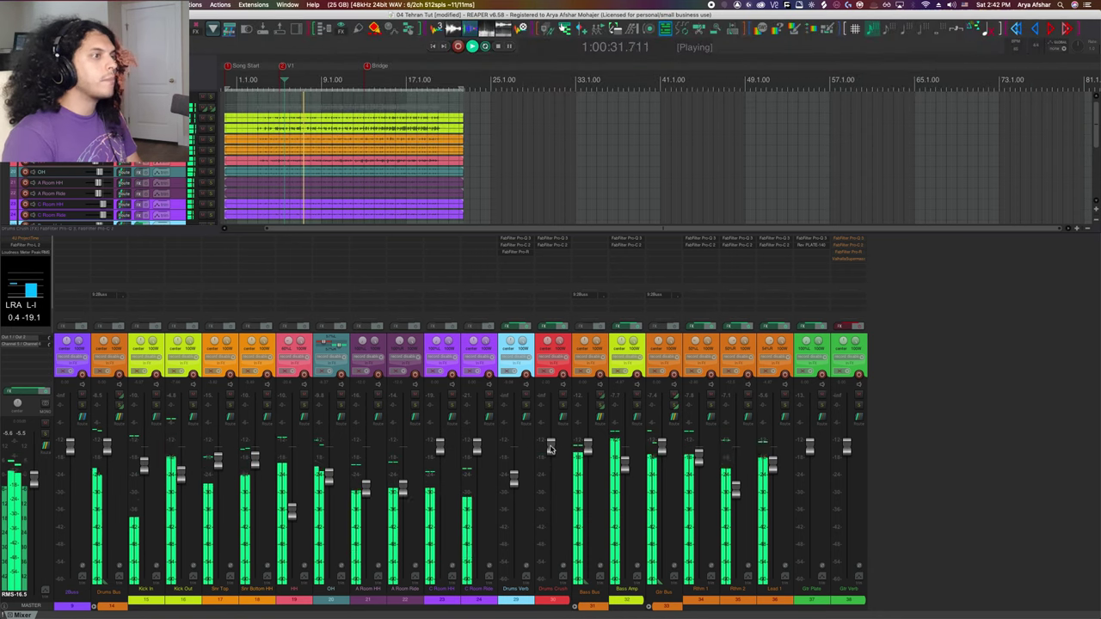
{"action": "left_click_drag", "start_coordinate": [551, 449], "coordinate": [551, 479]}
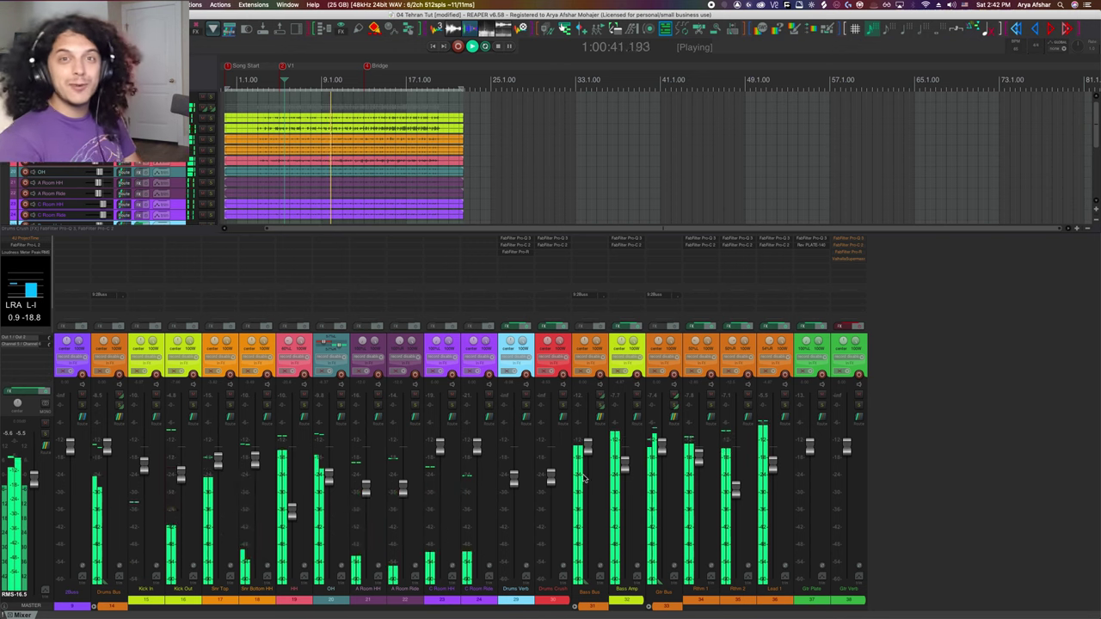
{"action": "key", "text": "space"}
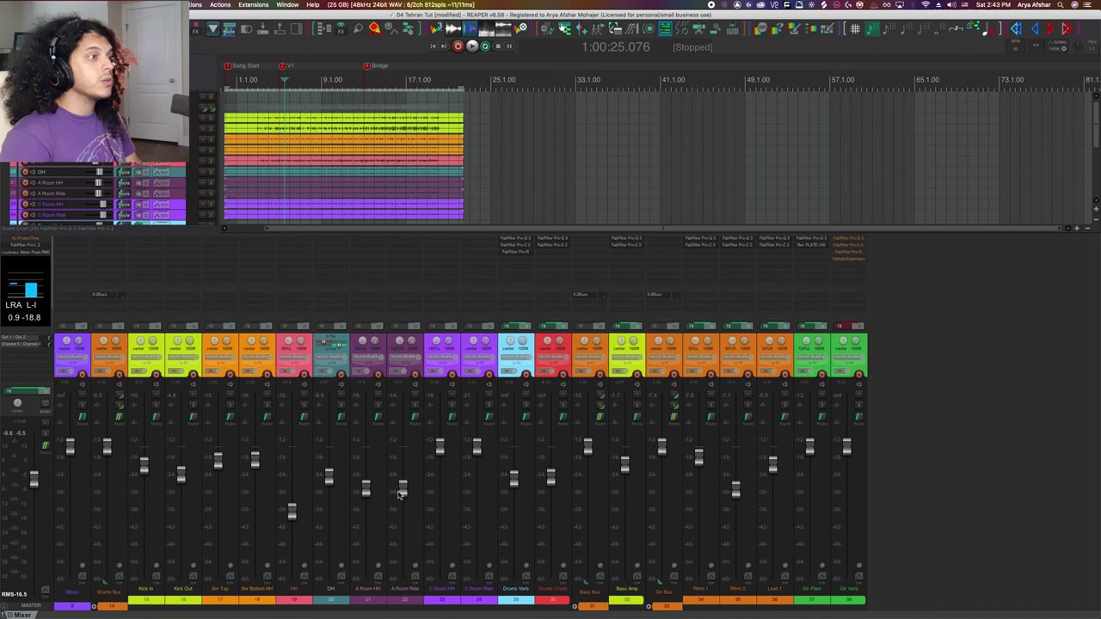
- Audition a lower volume on the Snr Bottom HH fader during playback and restore its stored level
{"action": "key", "text": "space"}
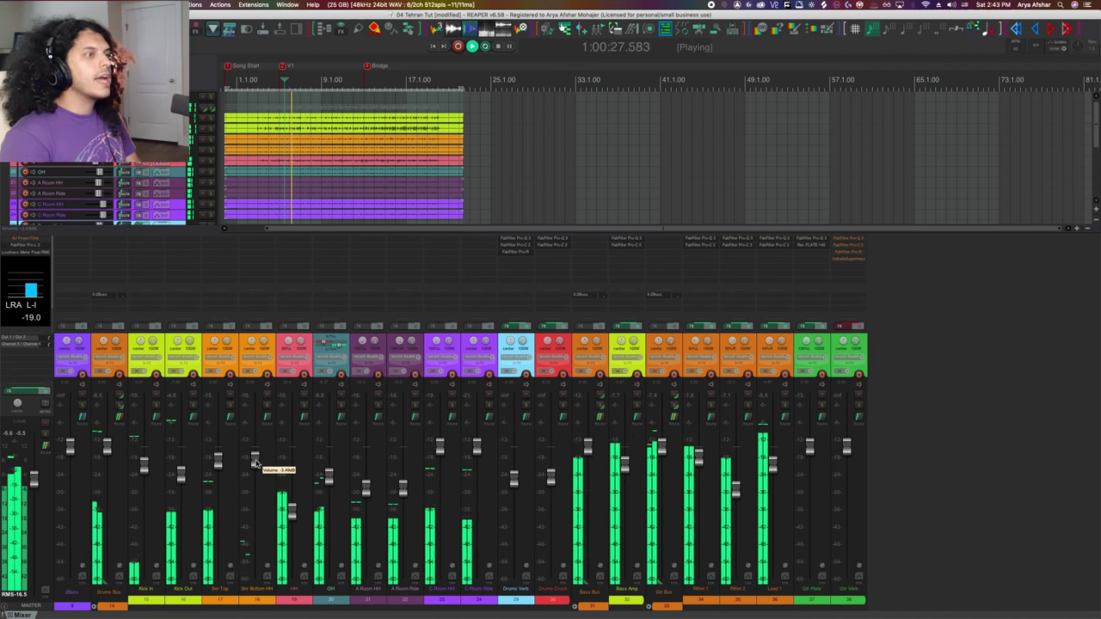
{"action": "left_click_drag", "start_coordinate": [255, 463], "coordinate": [255, 506]}
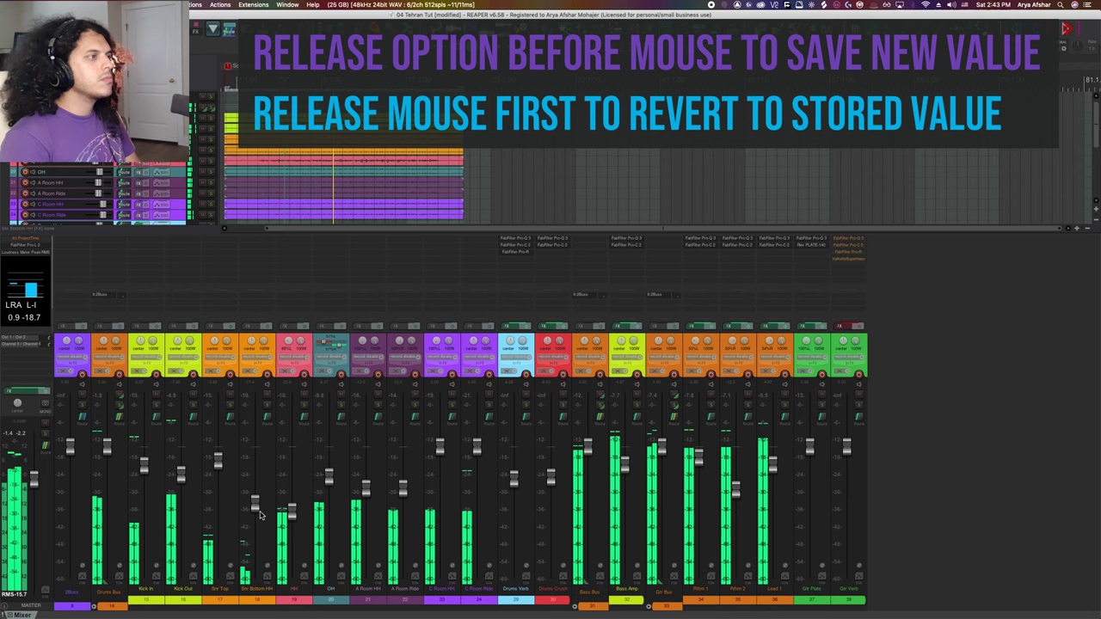
{"action": "mouse_move", "coordinate": [261, 515]}
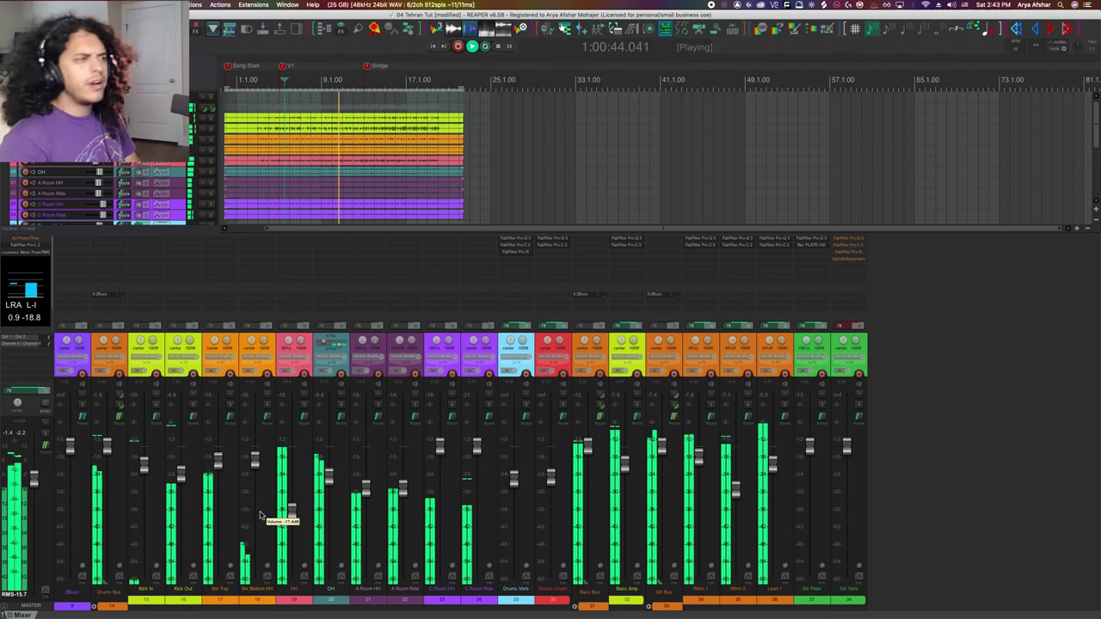
{"action": "key", "text": "super+z"}
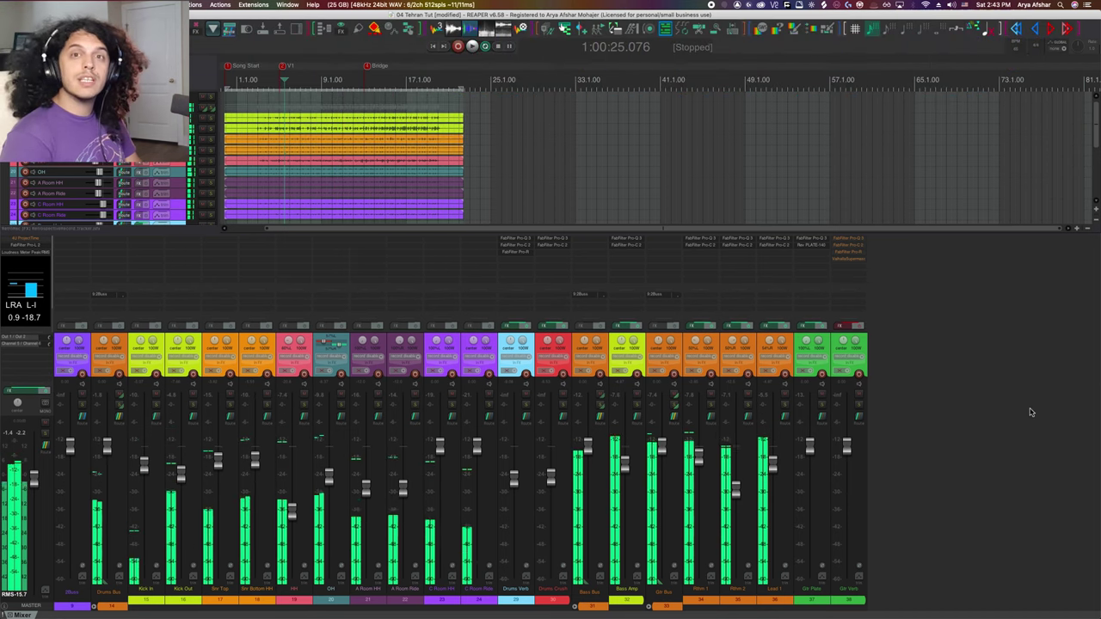
{"action": "key", "text": "space"}
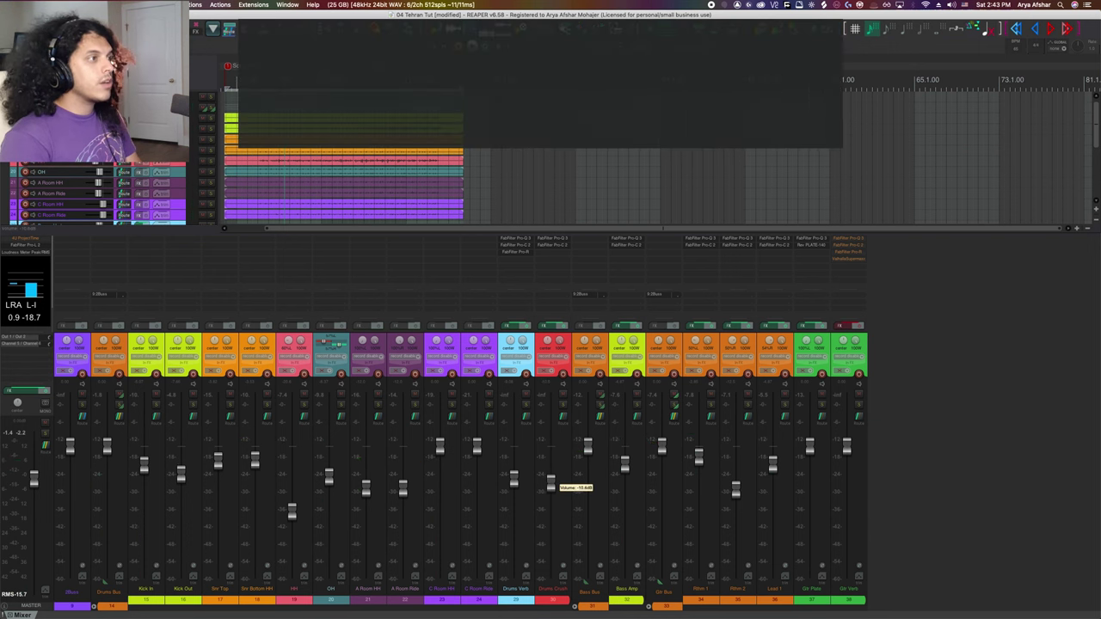
- Lower the Drums Crush volume fader slightly with a fine adjustment
{"action": "left_click_drag", "start_coordinate": [551, 476], "coordinate": [551, 487]}
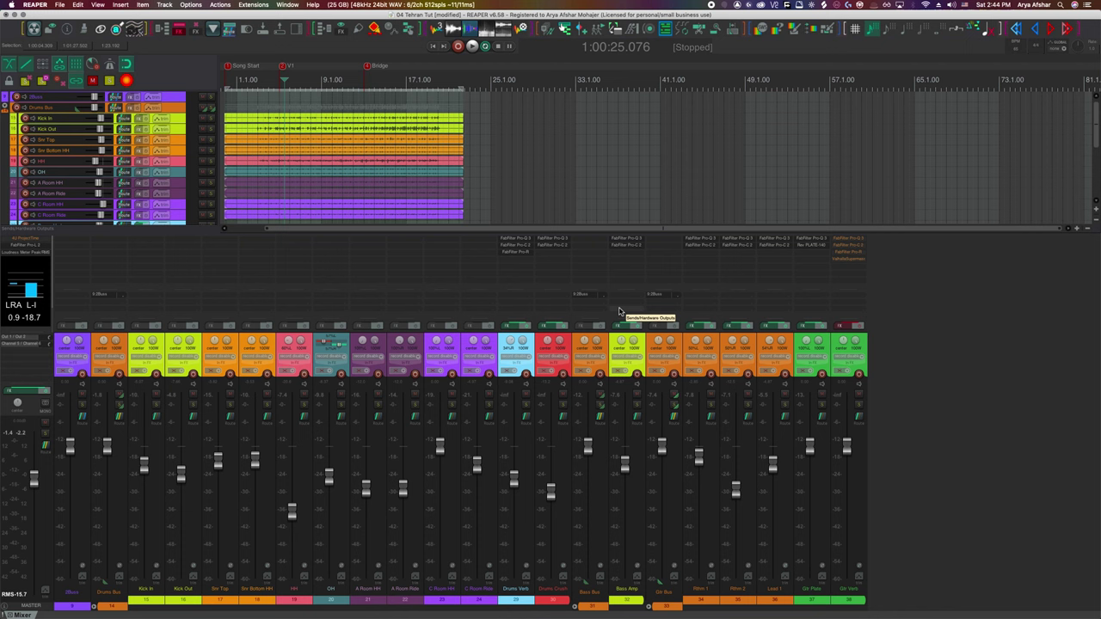
- Open the FX Browser and dock it beside the arrange view, above the full-width mixer
{"action": "left_click", "coordinate": [98, 4]}
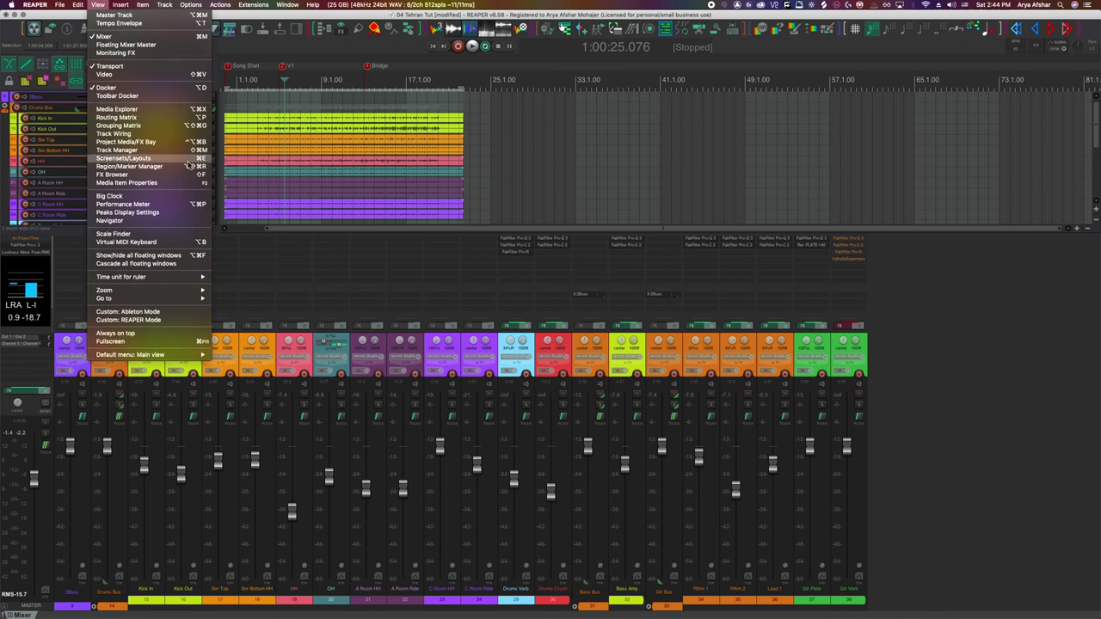
{"action": "left_click", "coordinate": [567, 159]}
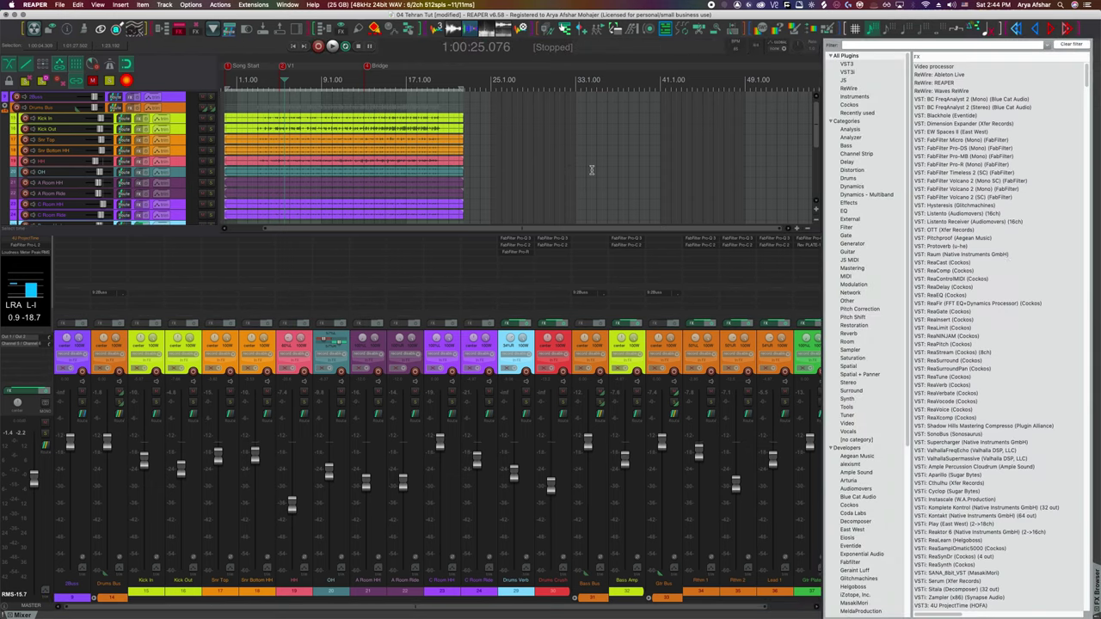
{"action": "left_click", "coordinate": [824, 273]}
- Select the channels from Kick In through C Room Ride and add ReaEQ to all of them from the FX Browser
{"action": "left_click", "coordinate": [146, 355]}
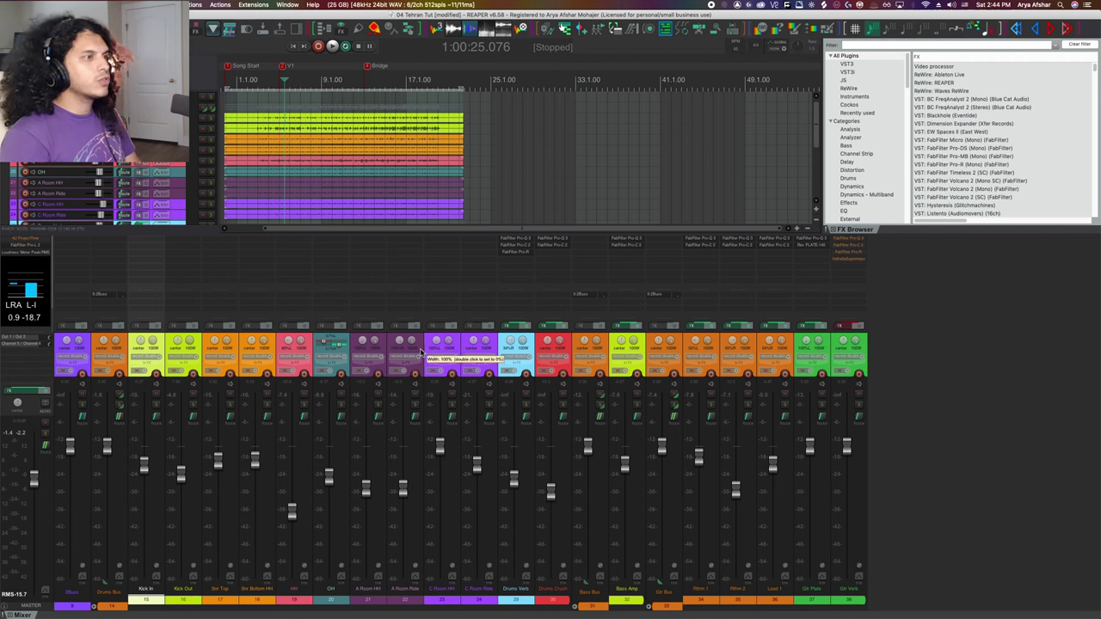
{"action": "left_click", "coordinate": [495, 353], "text": "shift"}
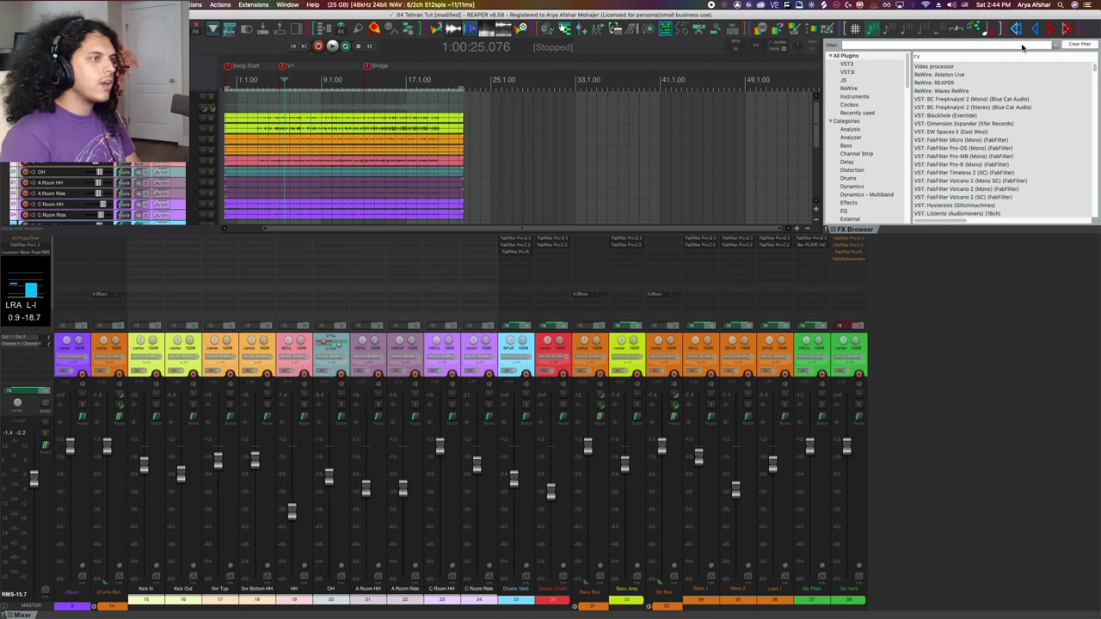
{"action": "type", "text": "reaeq"}
{"action": "right_click", "coordinate": [935, 68]}
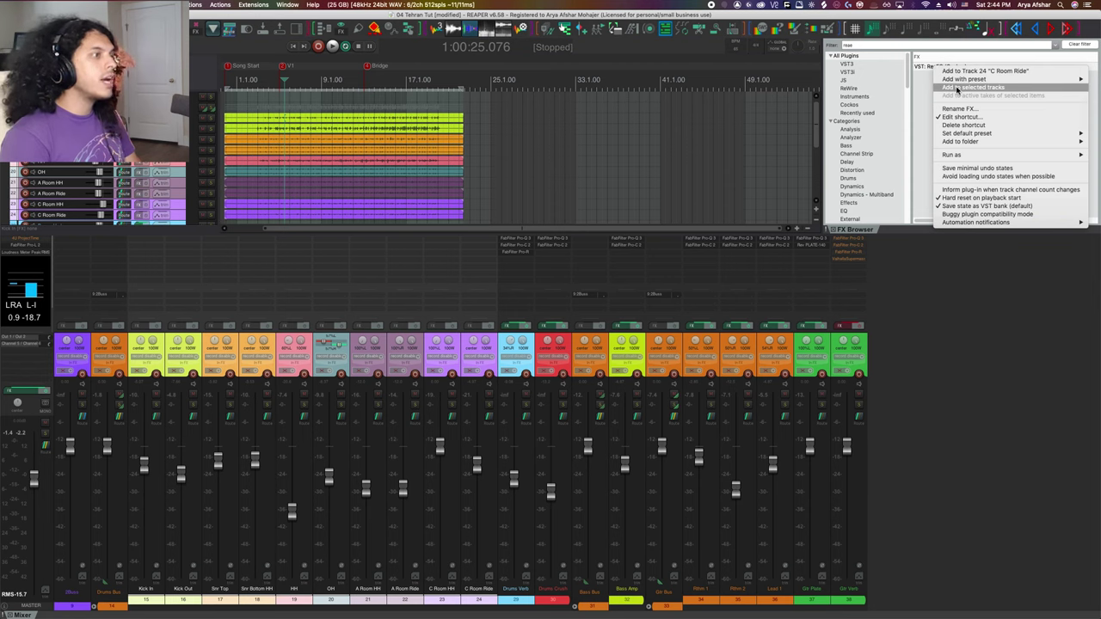
{"action": "left_click", "coordinate": [956, 88]}
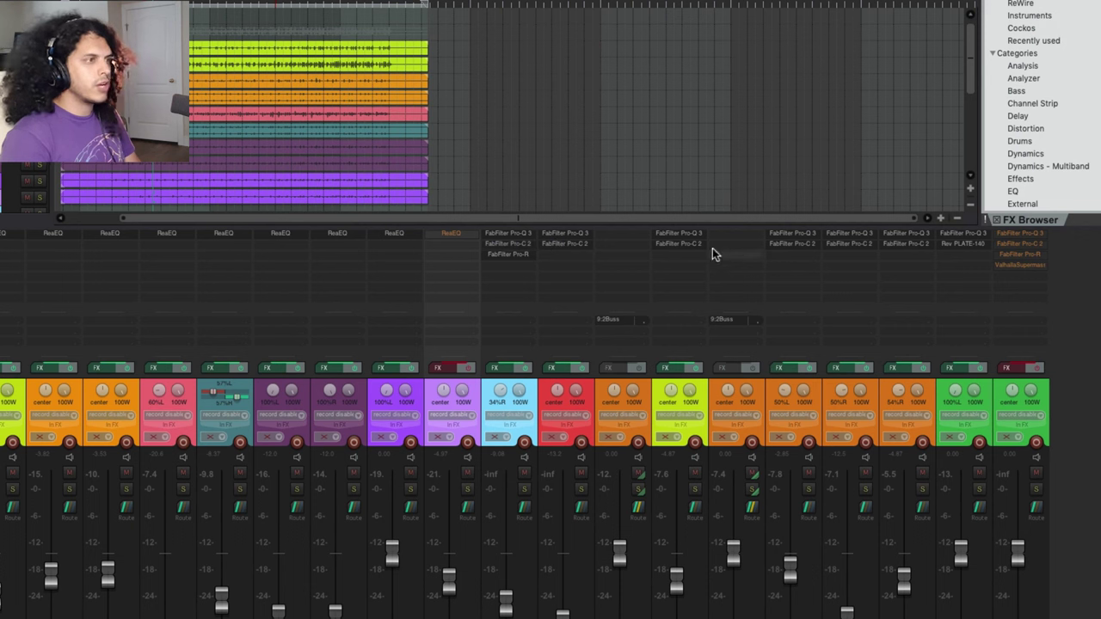
- Copy FabFilter Pro-Q 3 from Bass Amp to Bass Bus, and place FabFilter Pro-C 2 below ReaEQ on C Room HH
{"action": "left_click_drag", "start_coordinate": [692, 237], "coordinate": [623, 239]}
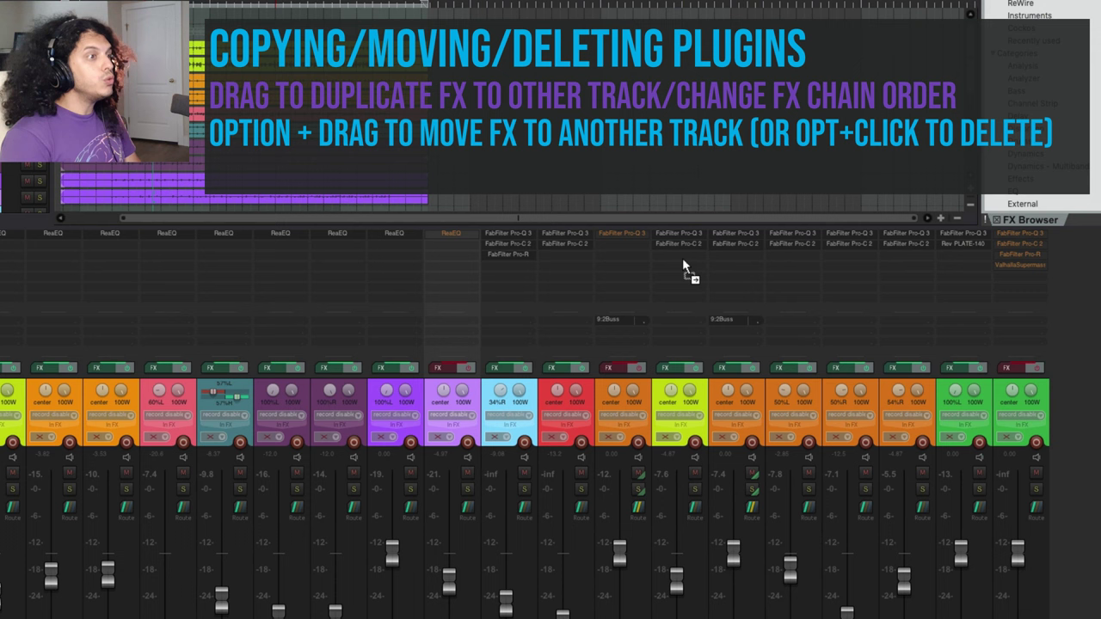
{"action": "left_click_drag", "start_coordinate": [392, 243], "coordinate": [394, 244]}
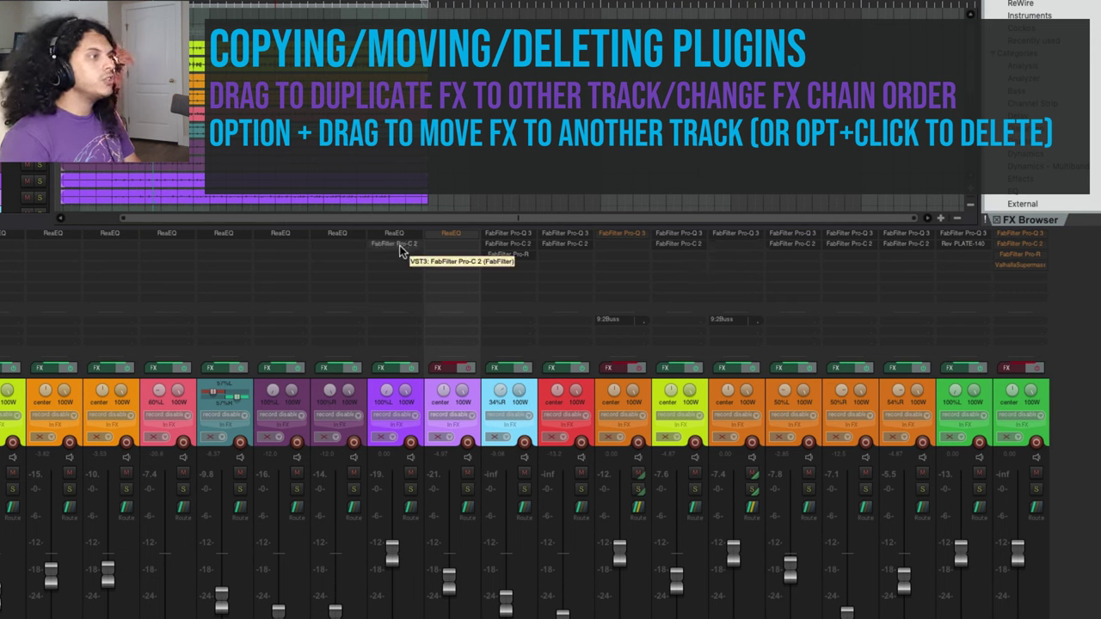
- Duplicate FabFilter Pro-Q 3 within the Gtr Bus and Rthm 1 chains, and reorder Rthm 1 so Pro-C 2 comes first
{"action": "mouse_move", "coordinate": [733, 248]}
{"action": "left_mouse_down"}
{"action": "mouse_move", "coordinate": [748, 239]}
{"action": "mouse_move", "coordinate": [738, 262]}
{"action": "left_mouse_up"}
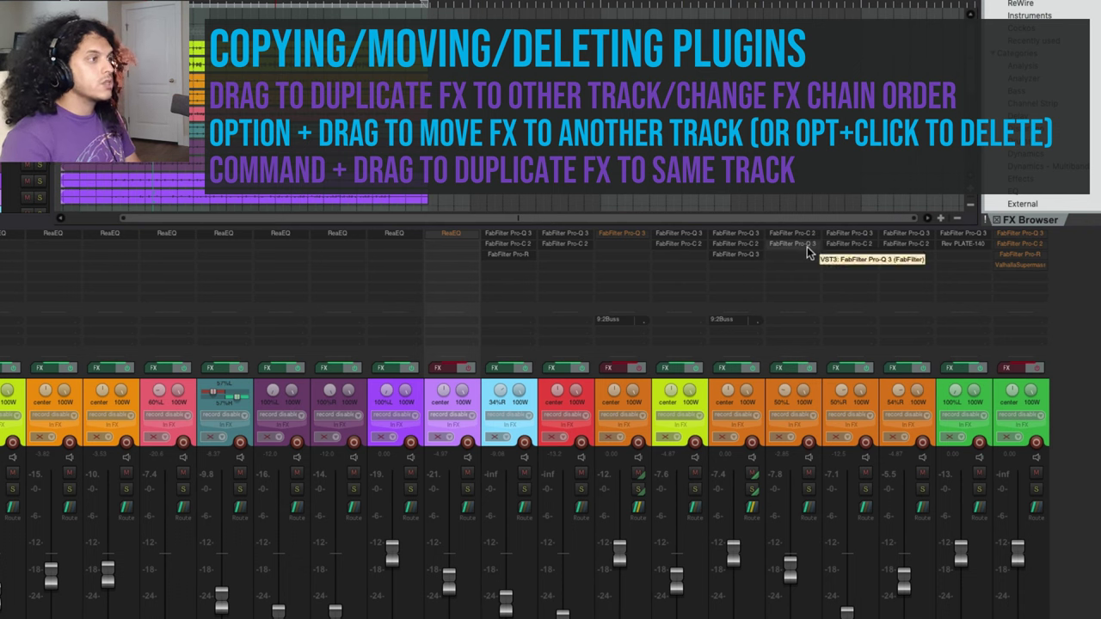
{"action": "mouse_move", "coordinate": [811, 244]}
{"action": "left_mouse_down"}
{"action": "mouse_move", "coordinate": [811, 227]}
{"action": "mouse_move", "coordinate": [823, 265]}
{"action": "mouse_move", "coordinate": [811, 232]}
{"action": "mouse_move", "coordinate": [801, 256]}
{"action": "left_mouse_up"}
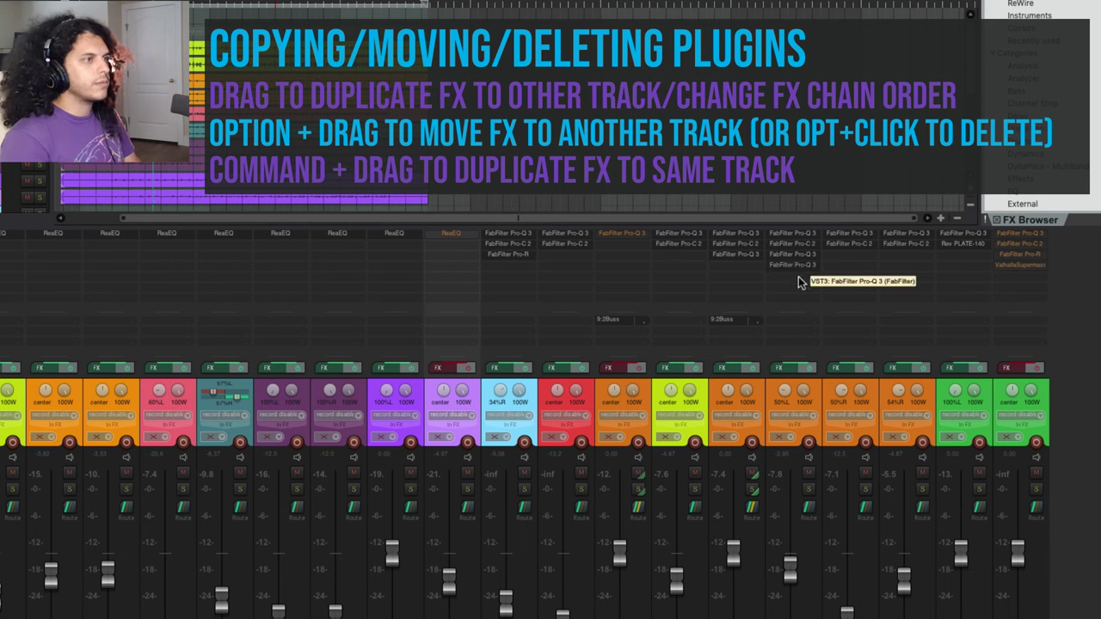
{"action": "left_click_drag", "start_coordinate": [791, 235], "coordinate": [794, 247]}
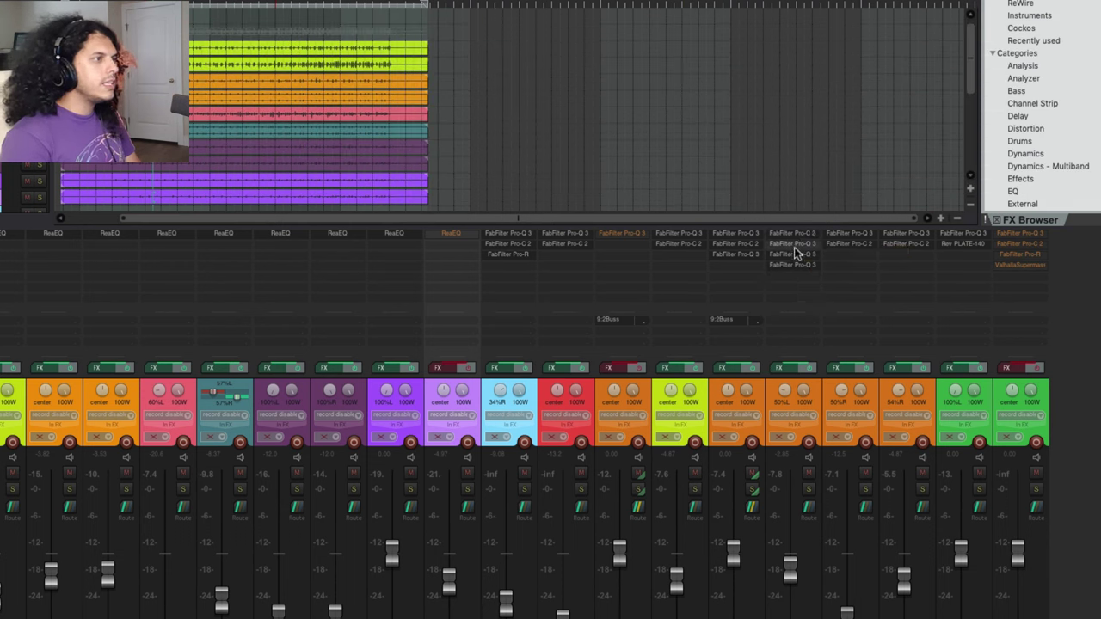
- Delete the extra Pro-Q 3 copies from Rthm 1 and remove the entire FX chains from Drums Crush, Bass Bus and Gtr Bus
{"action": "left_click", "coordinate": [796, 256], "text": "alt"}
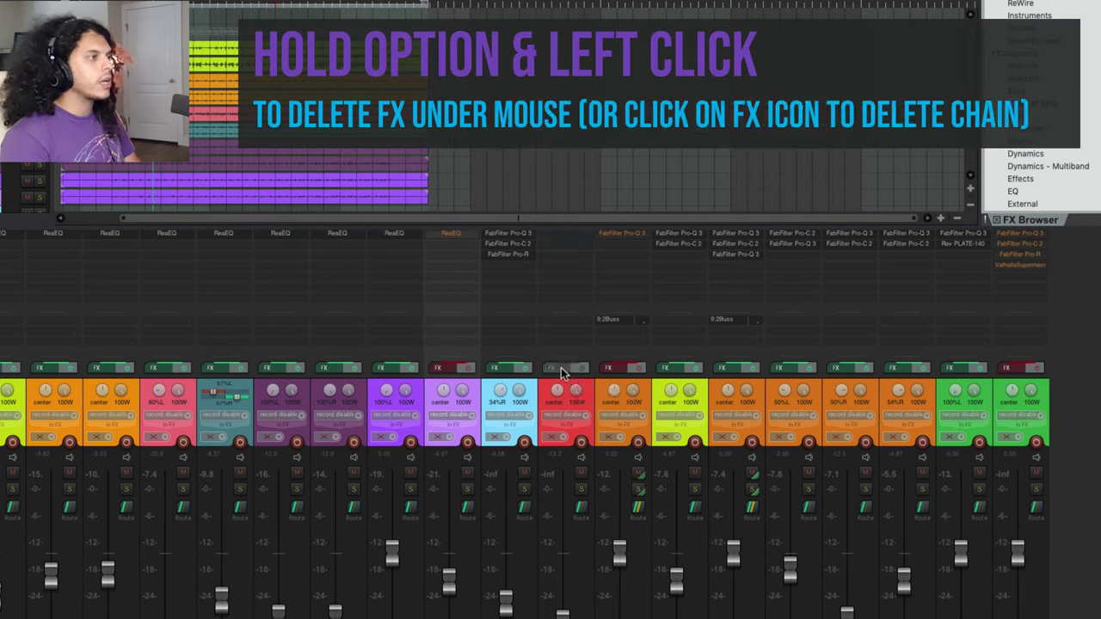
{"action": "left_click", "coordinate": [507, 368], "text": "alt"}
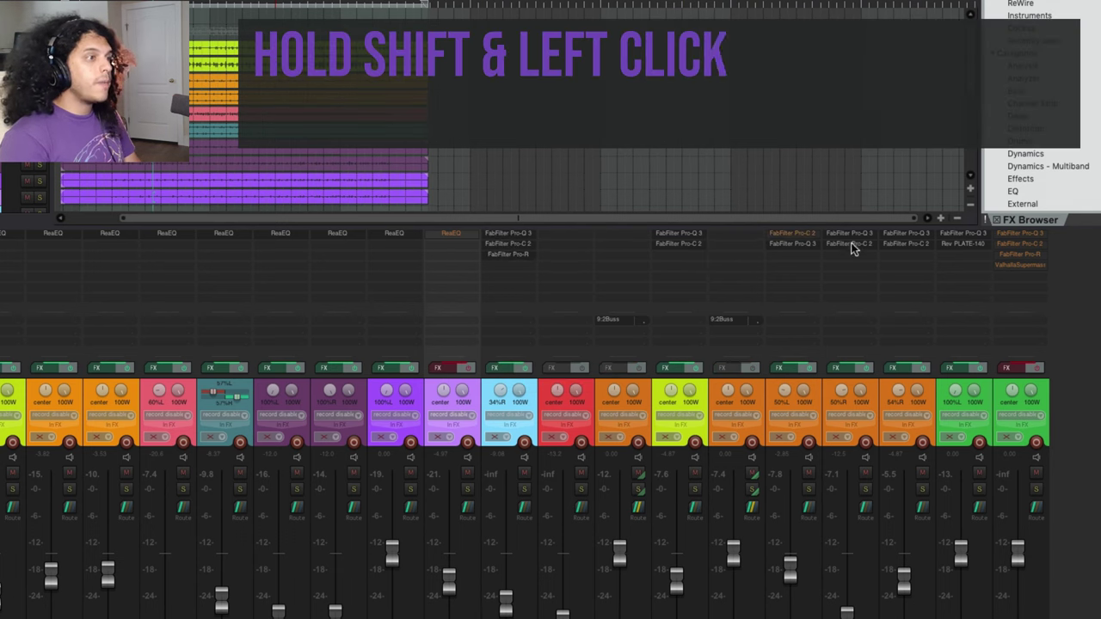
- Bypass FabFilter Pro-C 2 on Rthm 2 and FabFilter Pro-Q 3 on Lead 1
{"action": "left_click", "coordinate": [852, 245], "text": "shift"}
{"action": "left_click", "coordinate": [908, 233], "text": "shift"}
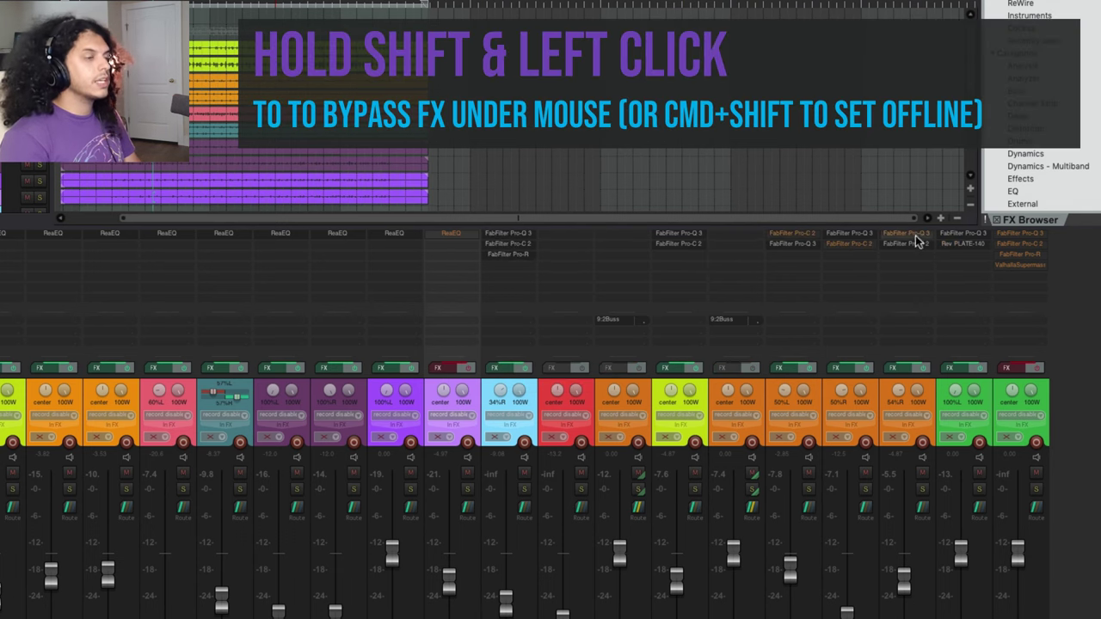
- Set FabFilter Pro-C 2 on Rthm 1 and Pro-Q 3 on Rthm 2 offline, and bring both back online
{"action": "left_click", "coordinate": [804, 237], "text": "shift+super"}
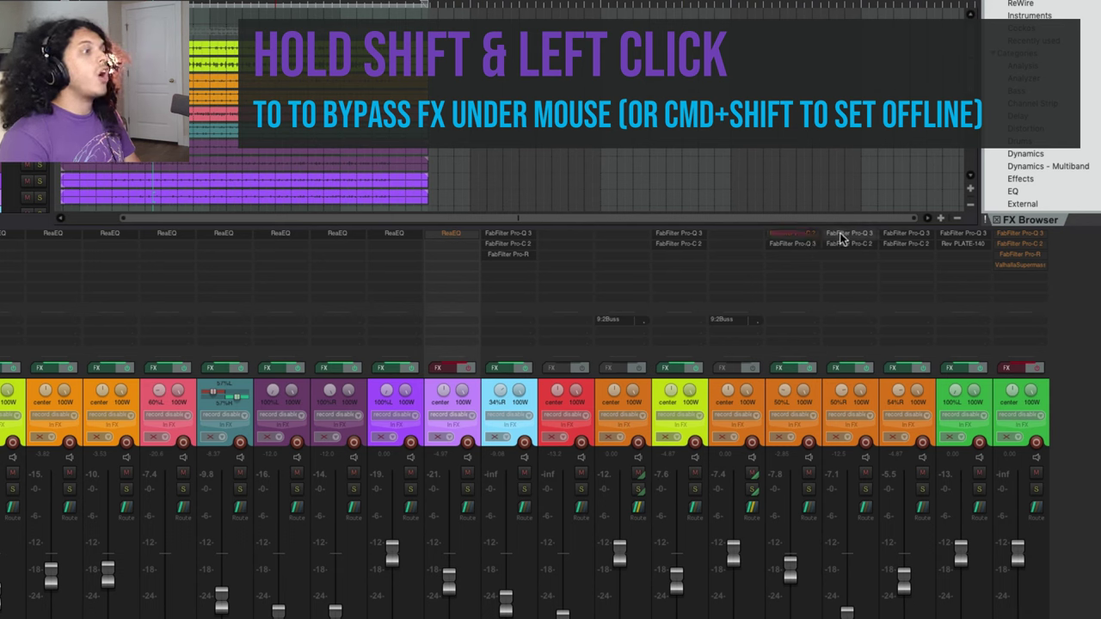
{"action": "left_click", "coordinate": [841, 234], "text": "shift+super"}
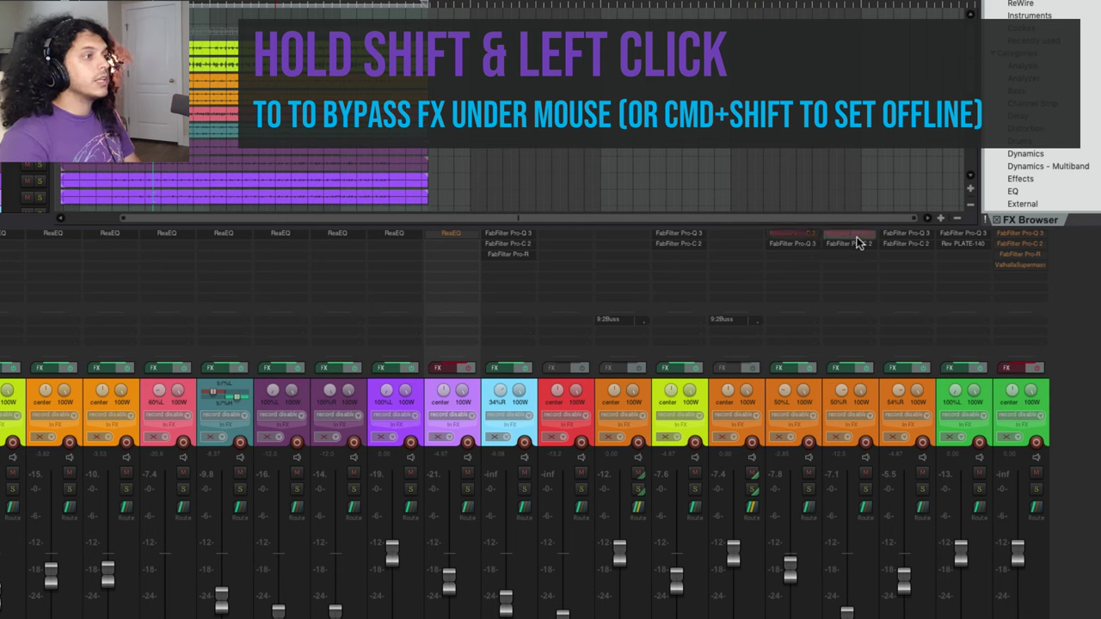
{"action": "left_click", "coordinate": [854, 236], "text": "shift+super"}
{"action": "left_click", "coordinate": [804, 236], "text": "shift+super"}
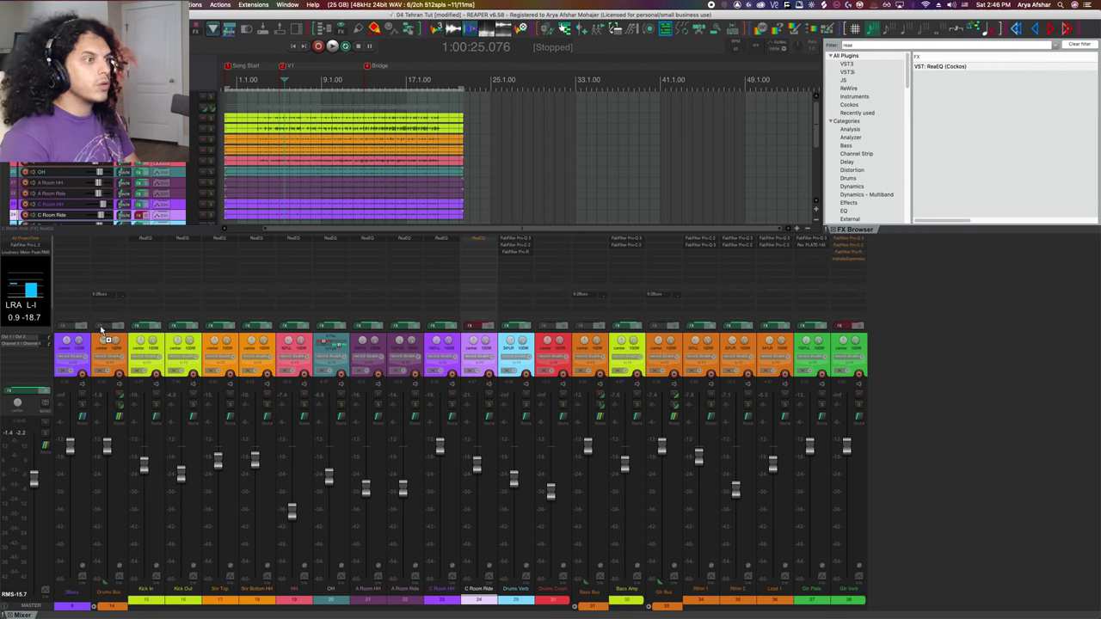
- Move the entire Gtr Verb FX chain onto the Drums Bus channel
{"action": "left_click_drag", "start_coordinate": [100, 328], "coordinate": [102, 327]}
{"action": "key", "text": "Escape"}
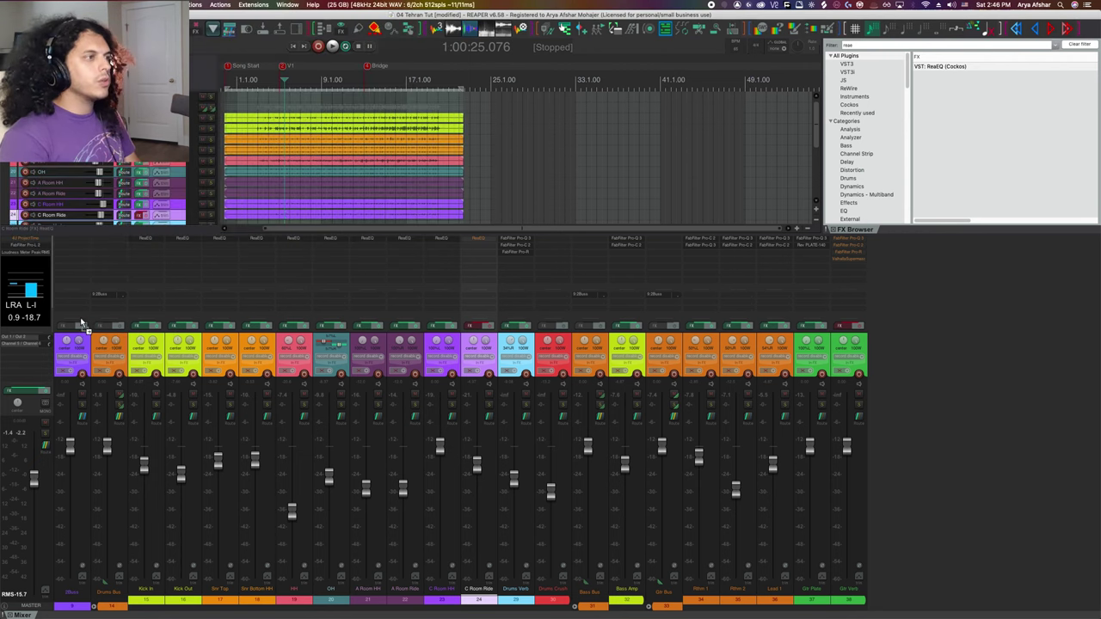
- Open the Drums Bus FX chain, dock its window beside the mixer and widen it to show the full ValhallaSupermassive interface
{"action": "left_click", "coordinate": [101, 327]}
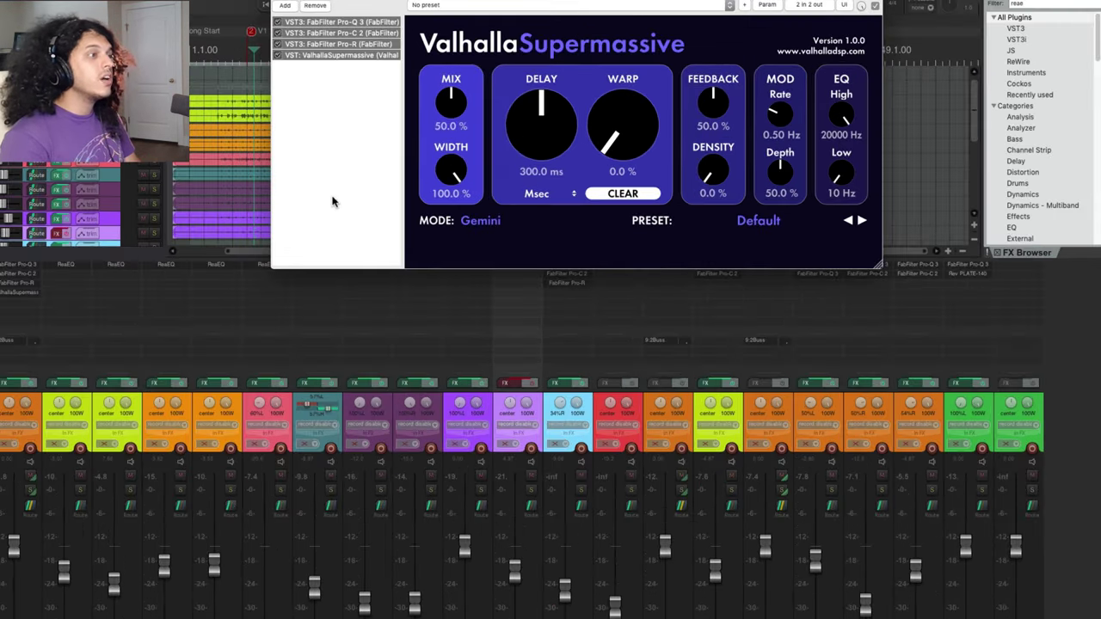
{"action": "right_click", "coordinate": [333, 201]}
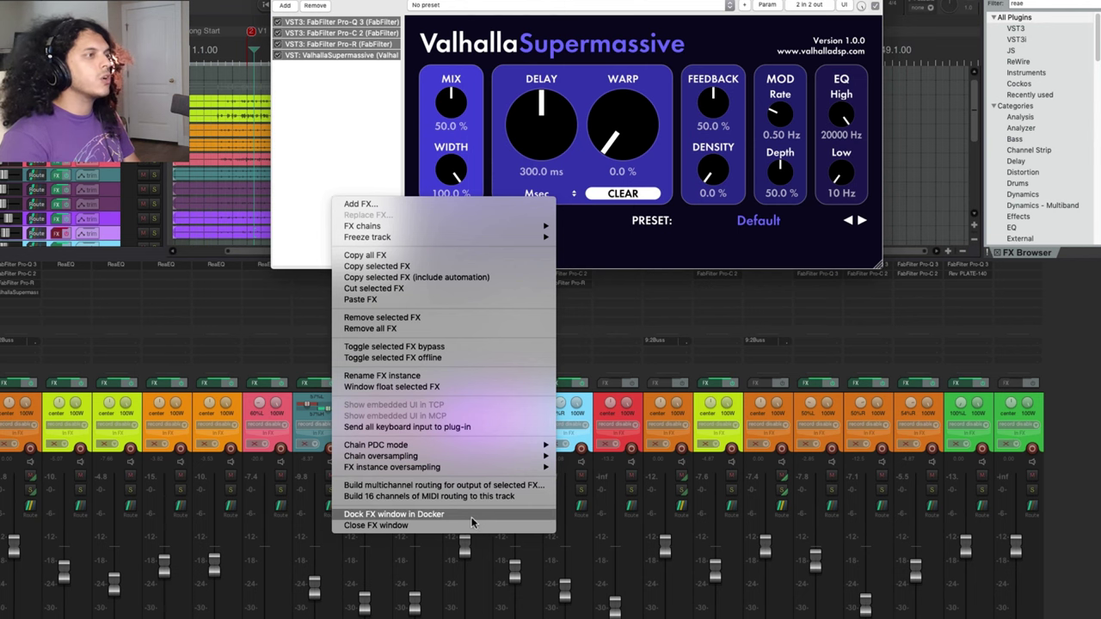
{"action": "left_click", "coordinate": [418, 515]}
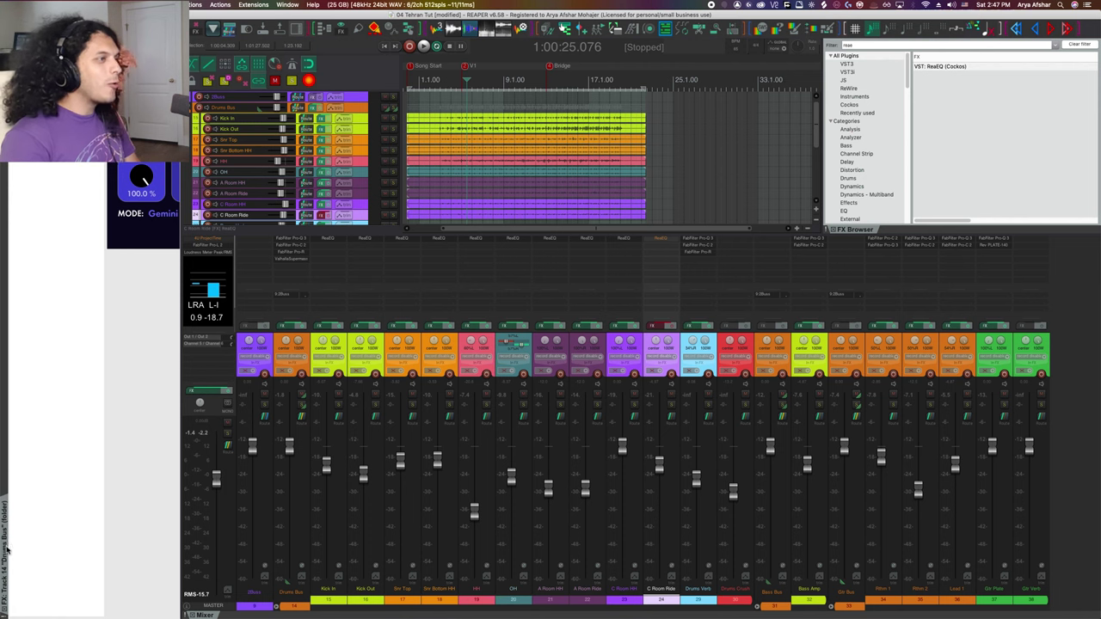
{"action": "left_click_drag", "start_coordinate": [6, 549], "coordinate": [896, 514]}
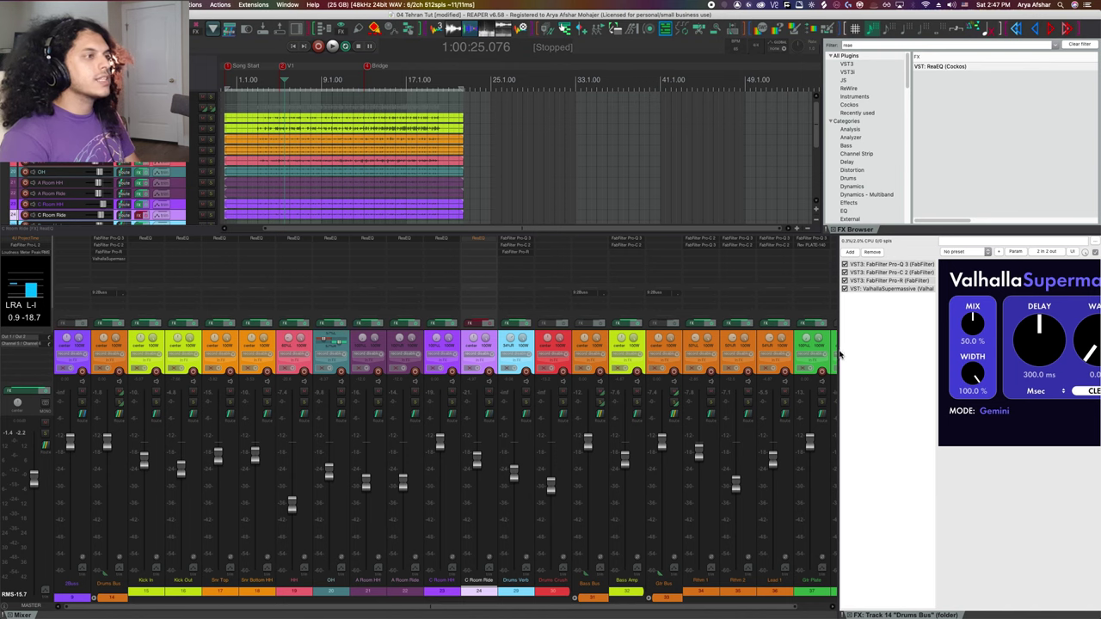
{"action": "left_click_drag", "start_coordinate": [838, 353], "coordinate": [651, 344]}
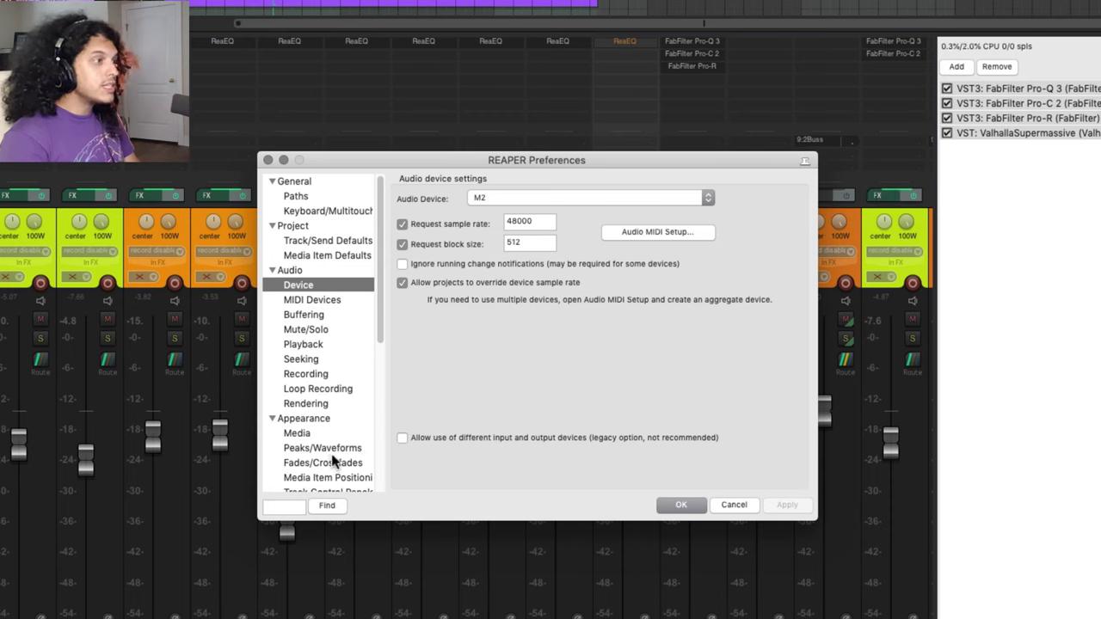
- In the plug-in preferences, allow only one FX chain window and open track FX on selection change only if any FX window is open
{"action": "scroll", "coordinate": [333, 457], "scroll_direction": "down", "scroll_amount": 5}
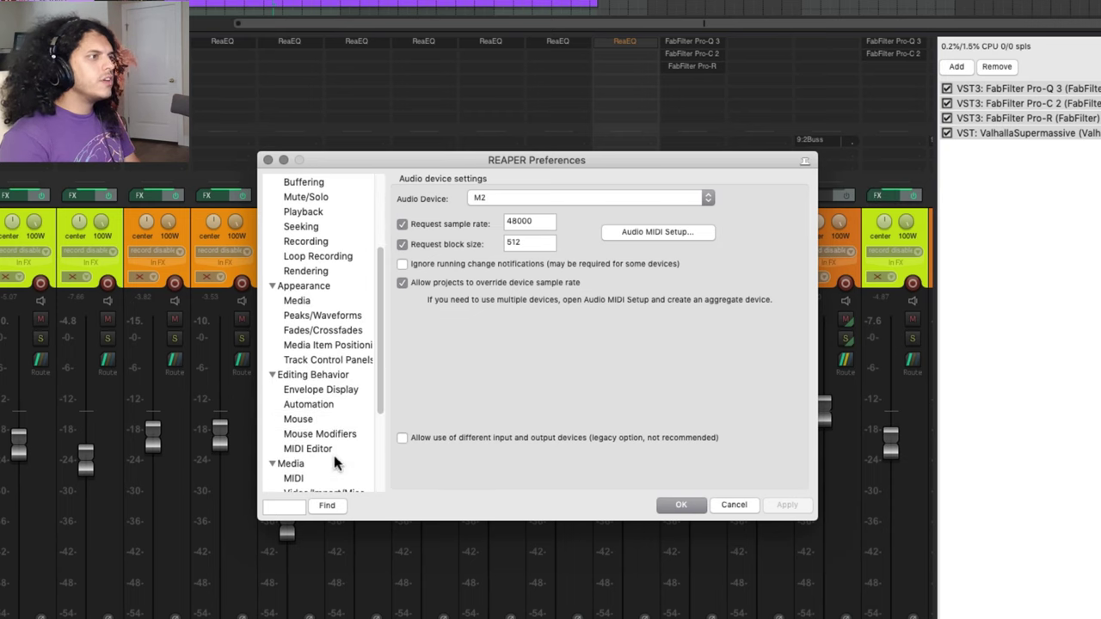
{"action": "scroll", "coordinate": [333, 452], "scroll_direction": "down", "scroll_amount": 4}
{"action": "left_click", "coordinate": [295, 405]}
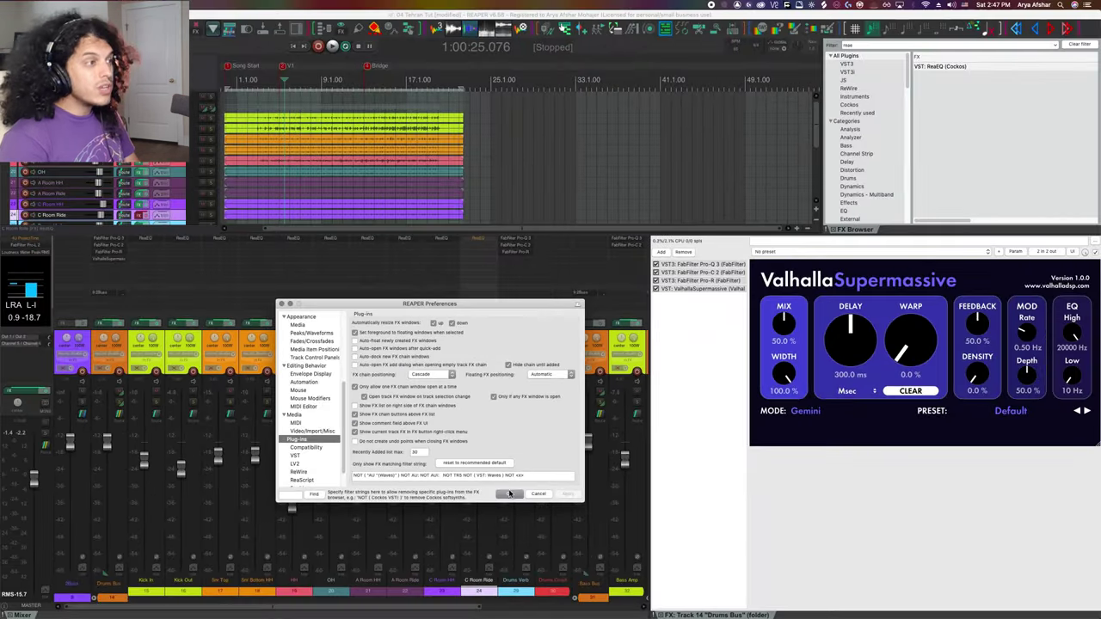
{"action": "left_click", "coordinate": [753, 504]}
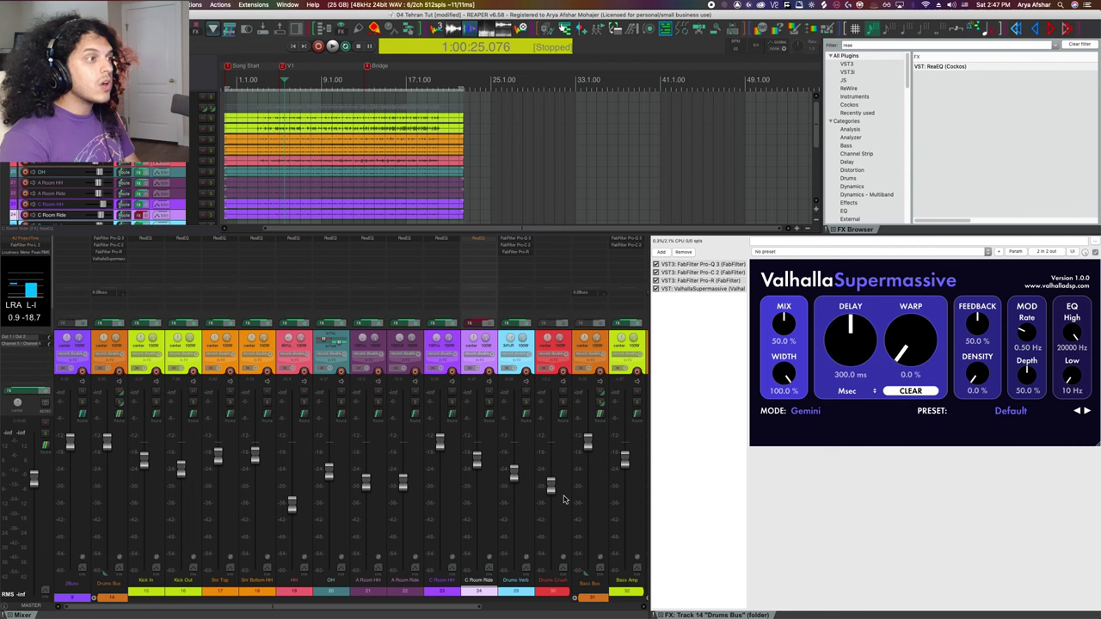
- Switch the track selection between Drums Verb and A Room Ride to check how the docked FX window follows it
{"action": "left_click", "coordinate": [532, 348]}
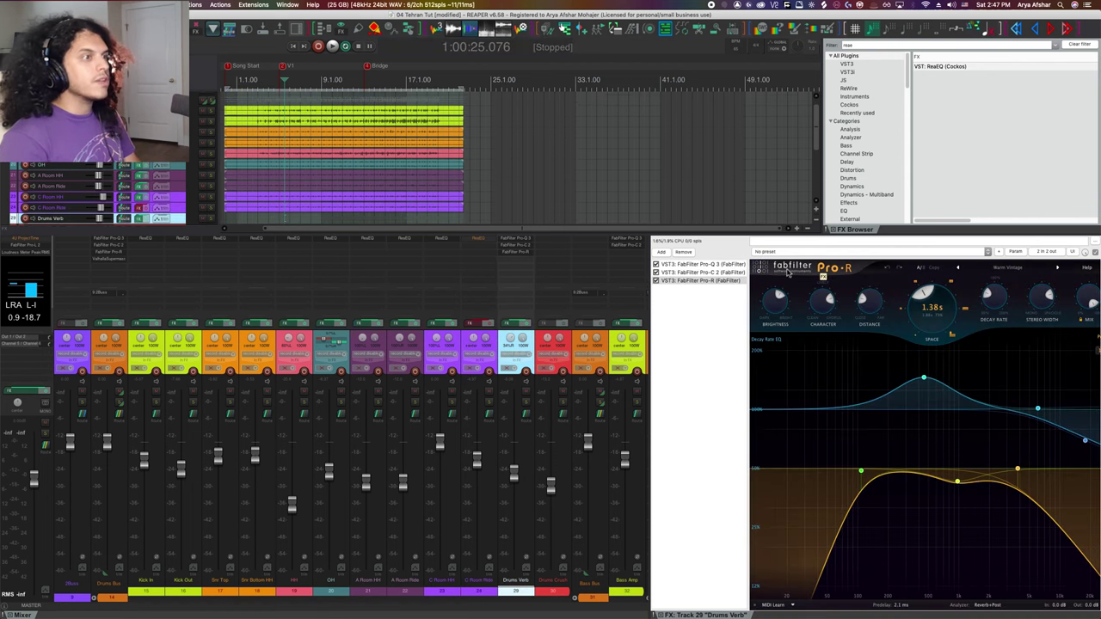
{"action": "left_click", "coordinate": [411, 349]}
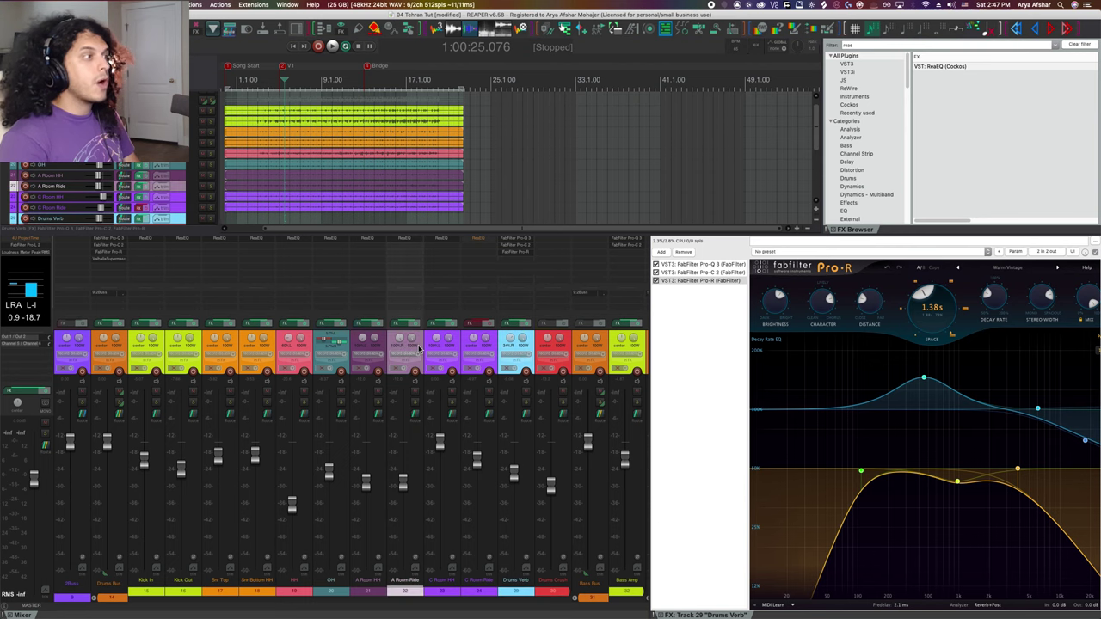
{"action": "left_click", "coordinate": [532, 347]}
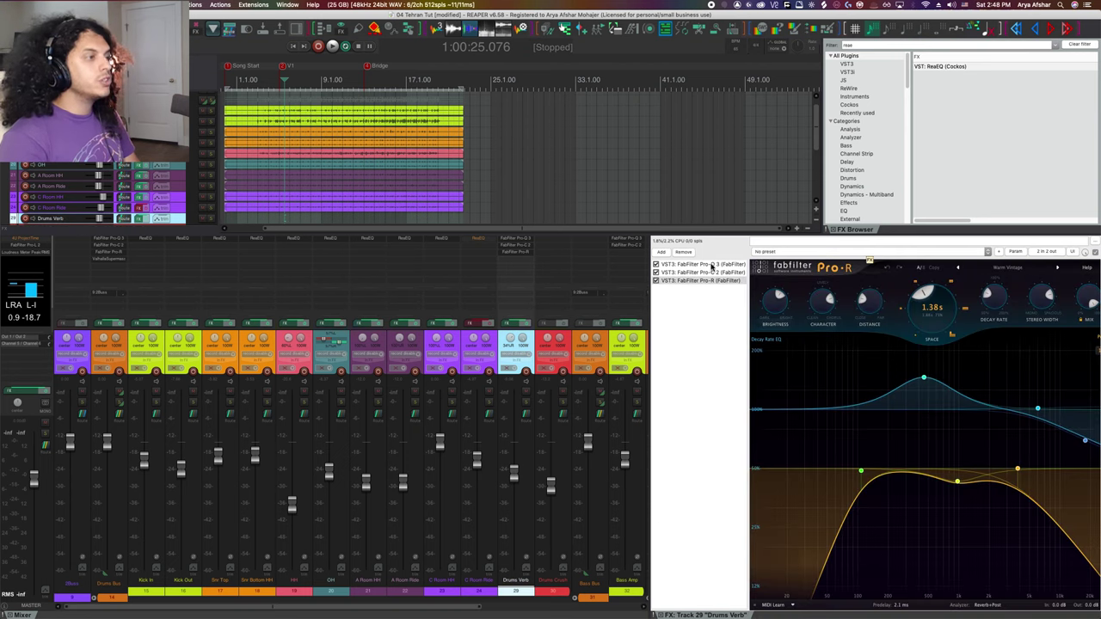
- Turn off opening the track FX window on track selection change in the plug-in preferences
{"action": "key", "text": "super+comma"}
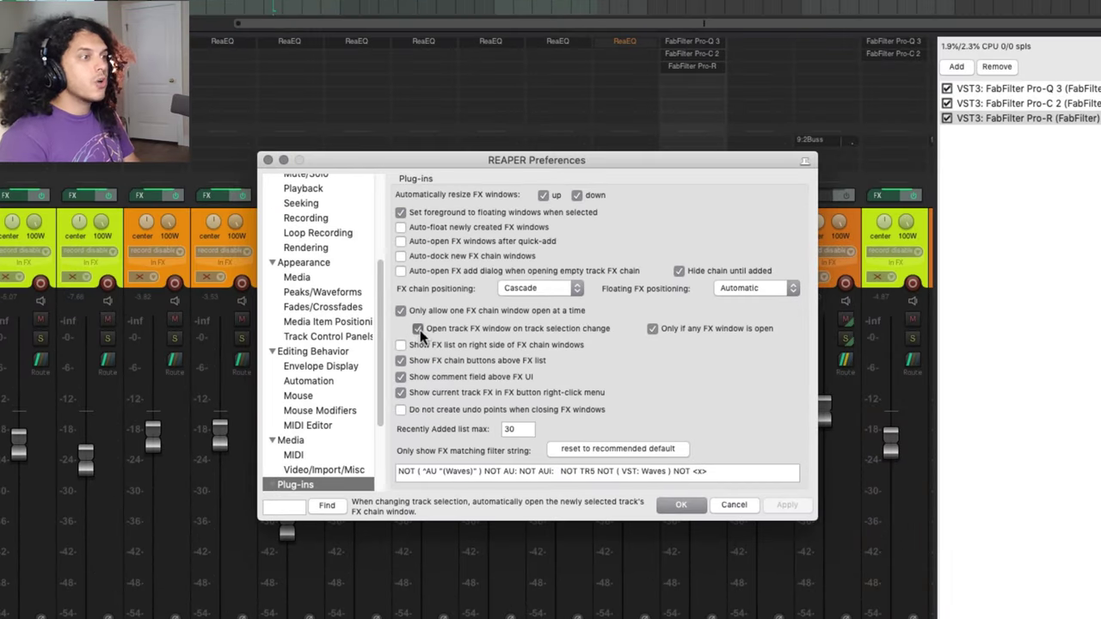
{"action": "left_click", "coordinate": [418, 329]}
{"action": "left_click", "coordinate": [787, 505]}
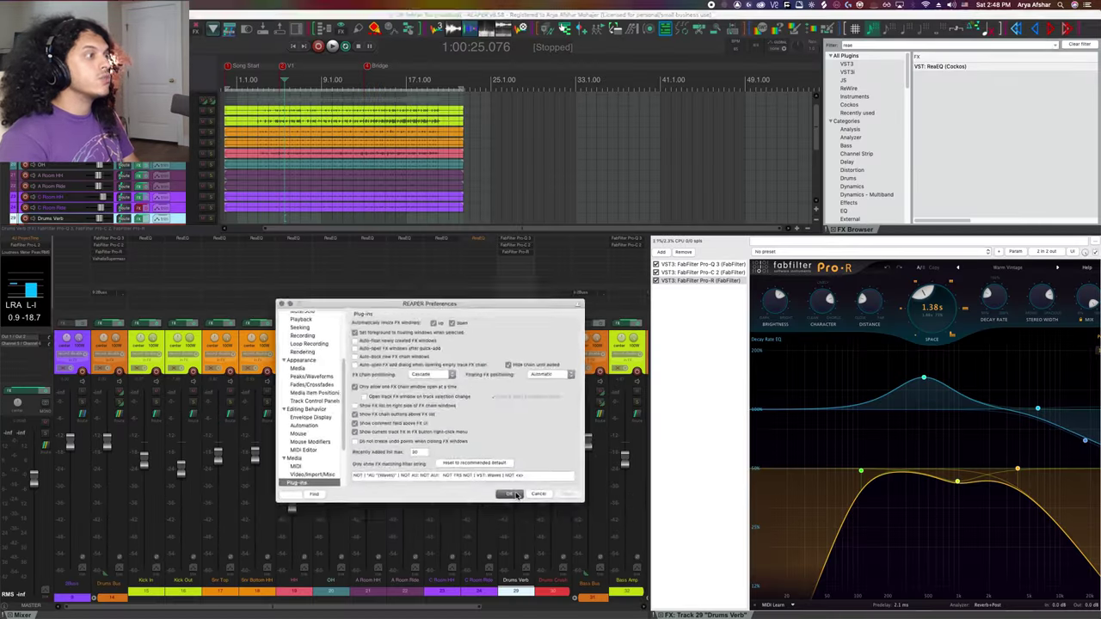
{"action": "left_click", "coordinate": [516, 496]}
- Select C Room Ride and C Room HH, and view the FX chains of C Room HH, Drums Bus and Kick Out in the docker
{"action": "left_click", "coordinate": [491, 353]}
{"action": "left_click", "coordinate": [458, 352]}
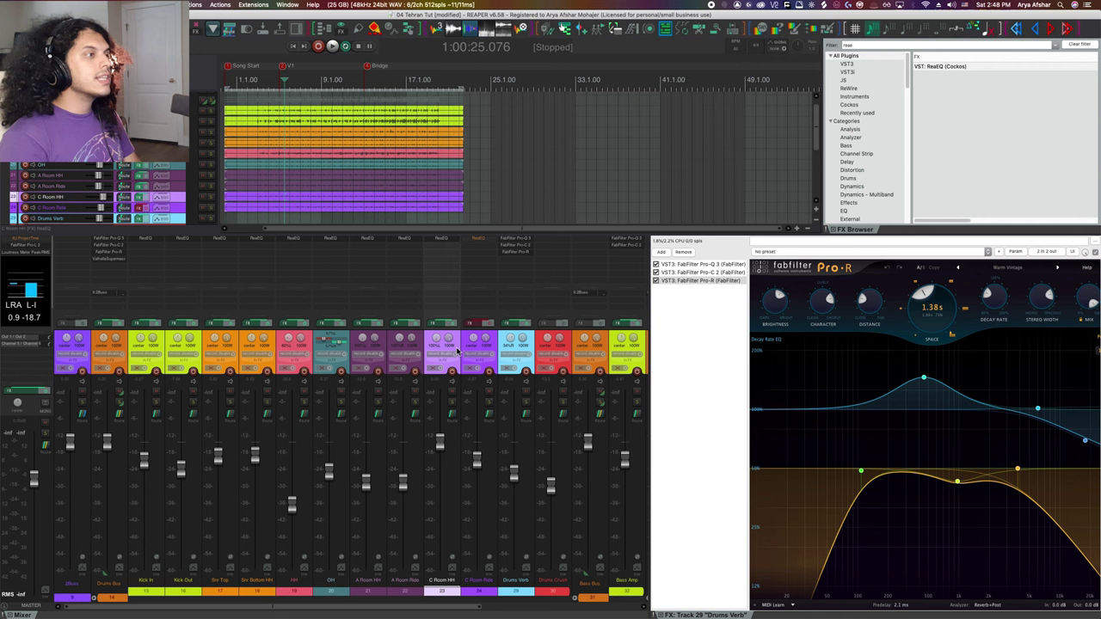
{"action": "left_click", "coordinate": [438, 324]}
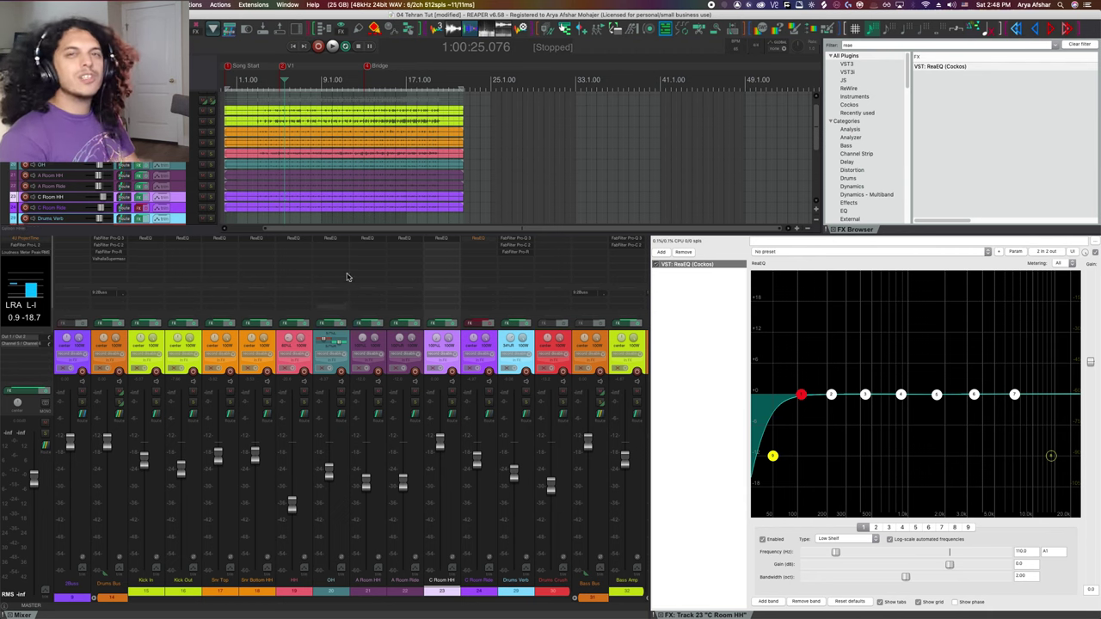
{"action": "left_click", "coordinate": [104, 324]}
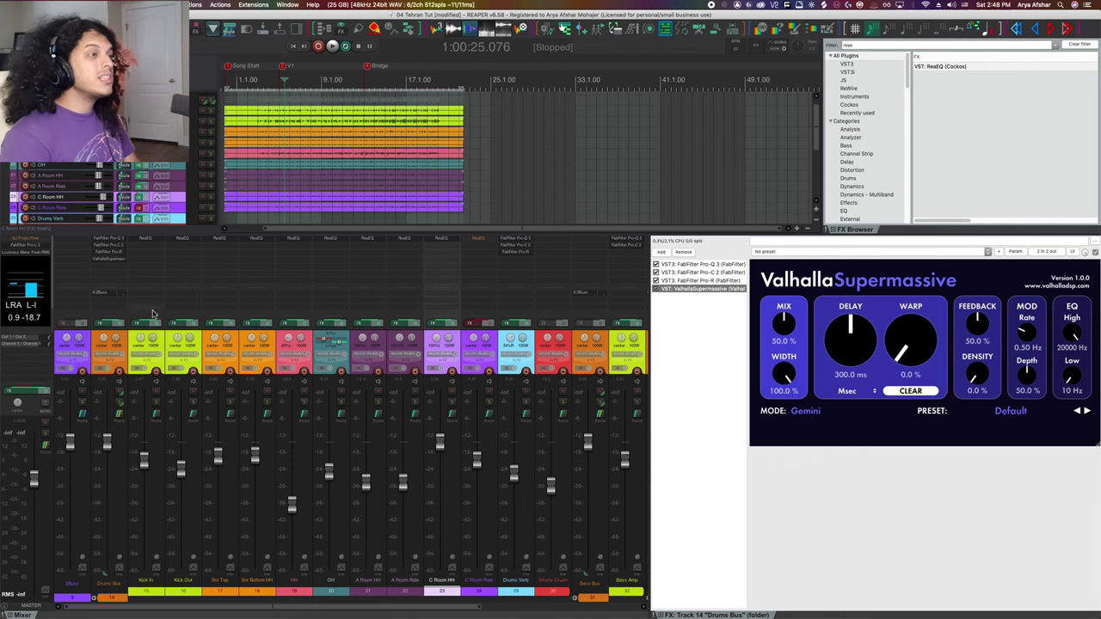
{"action": "left_click", "coordinate": [181, 325]}
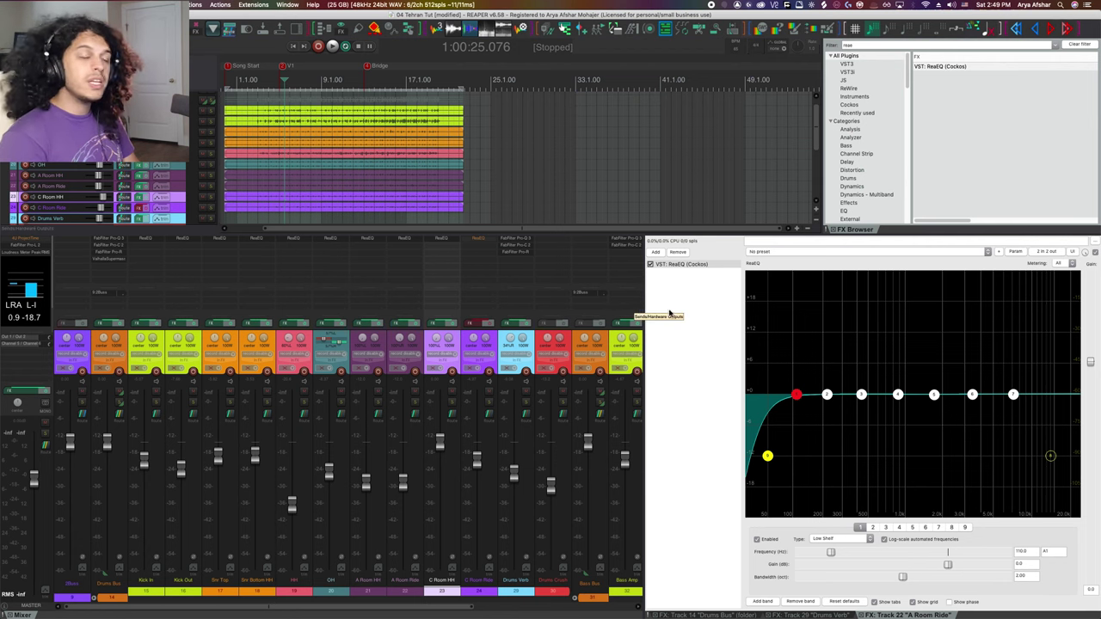
- View the Drums Verb FX chain among the docked FX windows and close the docked FX windows
{"action": "left_click", "coordinate": [511, 324]}
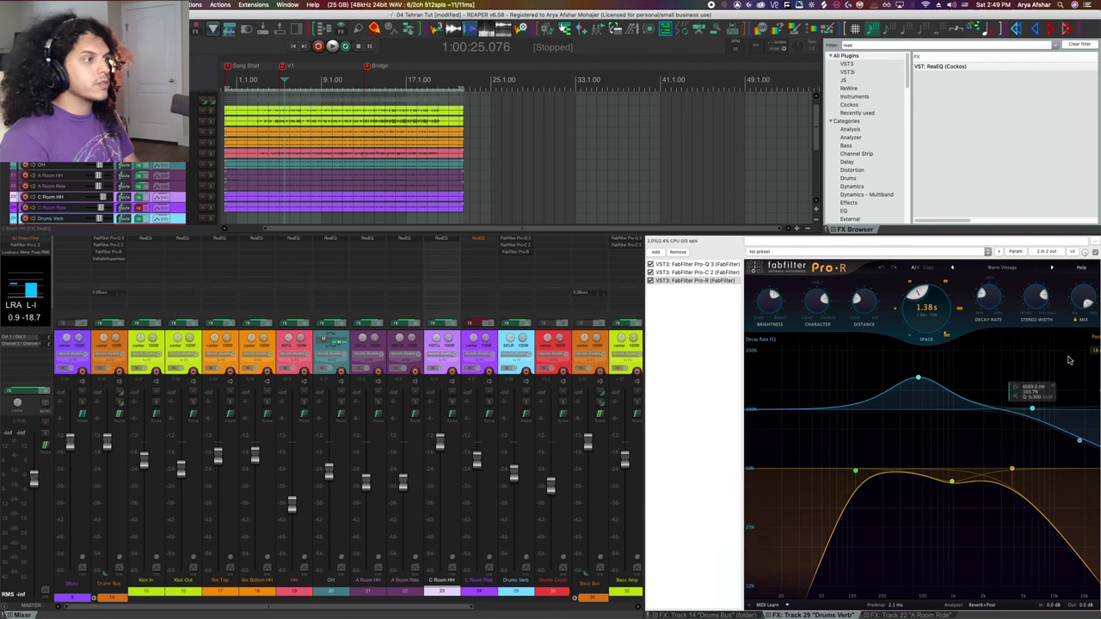
{"action": "mouse_move", "coordinate": [1081, 441]}
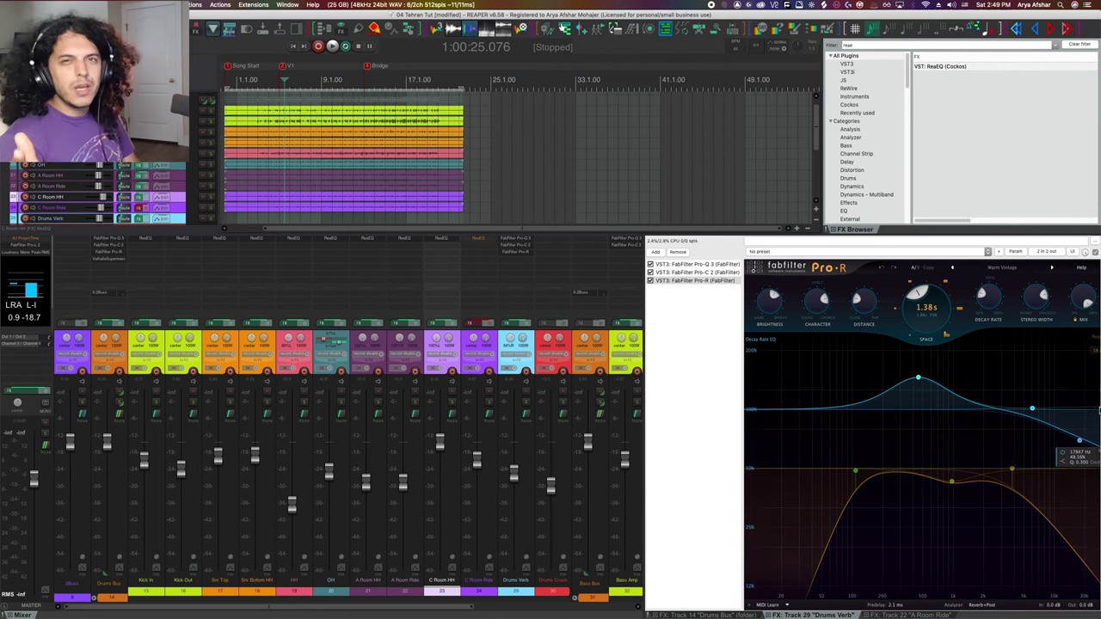
{"action": "mouse_move", "coordinate": [810, 488]}
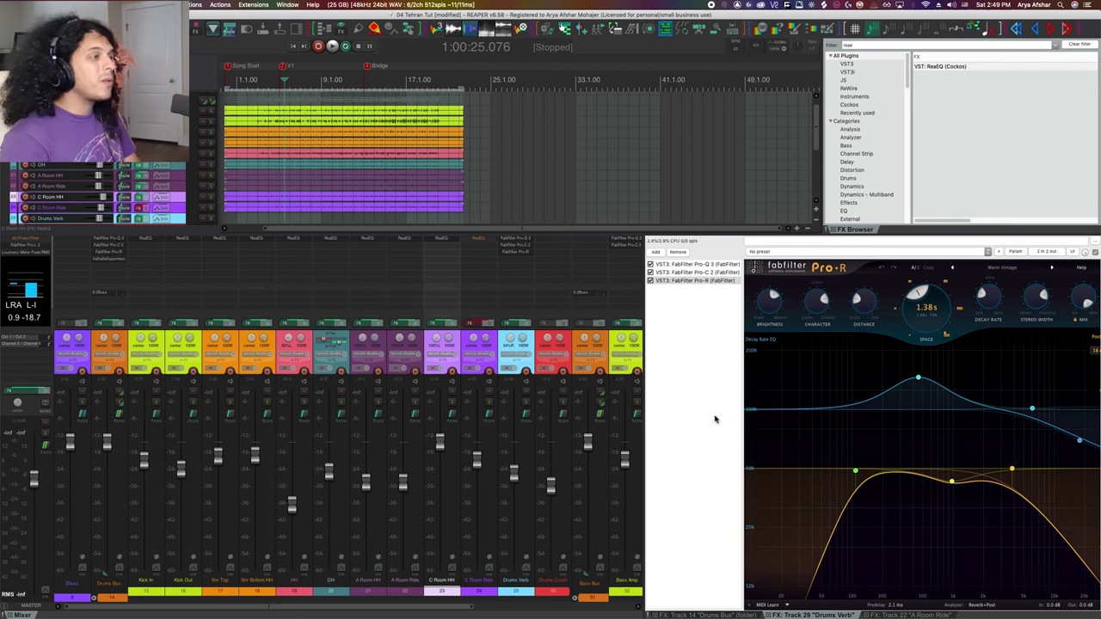
{"action": "key", "text": "Escape"}
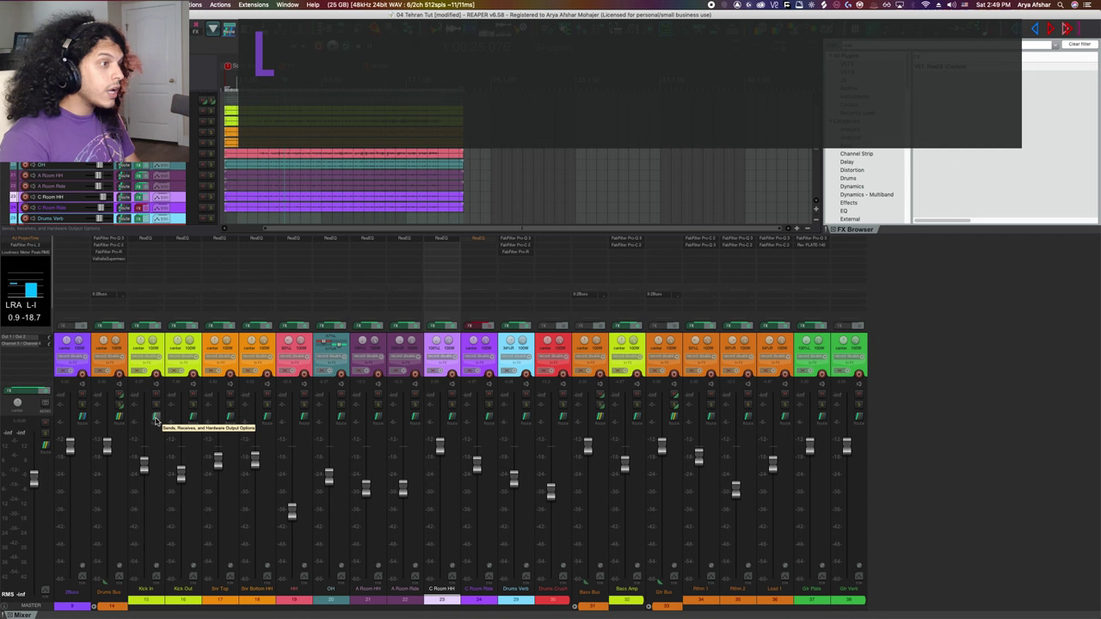
- Create sends from Kick In and Kick Out to Drums Verb, setting the Kick In send level to 0 dB
{"action": "left_click_drag", "start_coordinate": [165, 425], "coordinate": [529, 419]}
{"action": "double_click", "coordinate": [579, 401]}
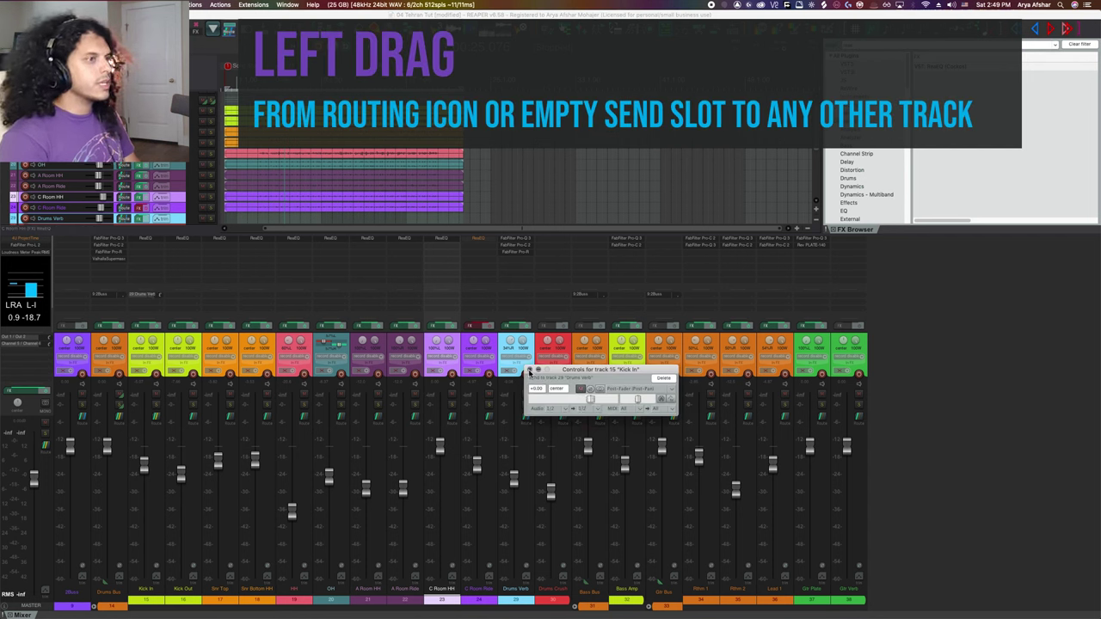
{"action": "left_click", "coordinate": [530, 370]}
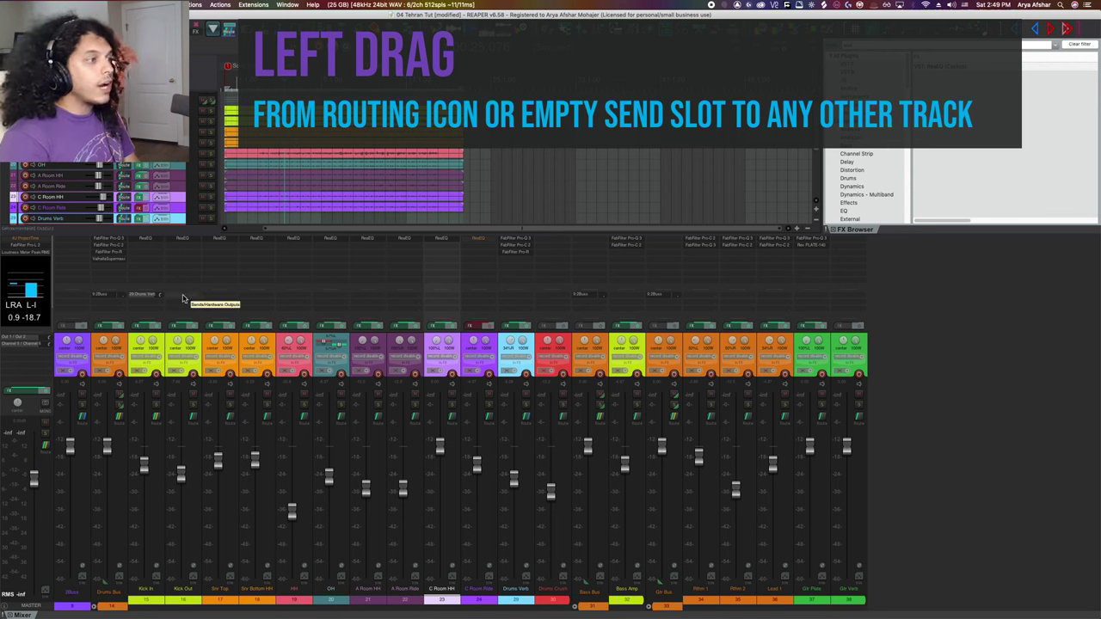
{"action": "left_click_drag", "start_coordinate": [183, 298], "coordinate": [520, 342]}
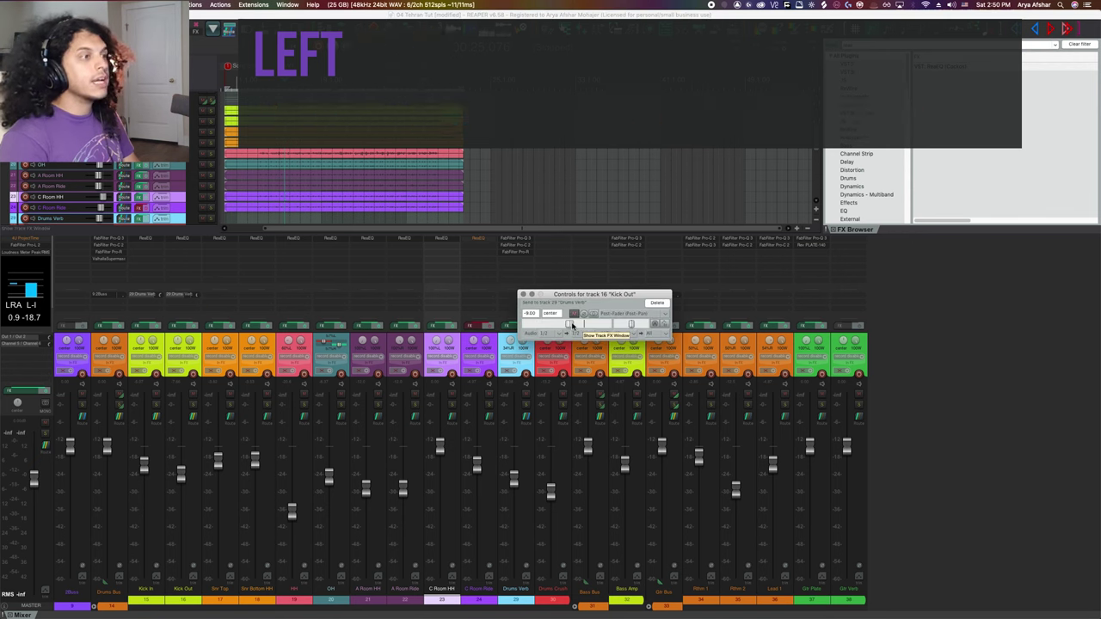
{"action": "left_click", "coordinate": [524, 295]}
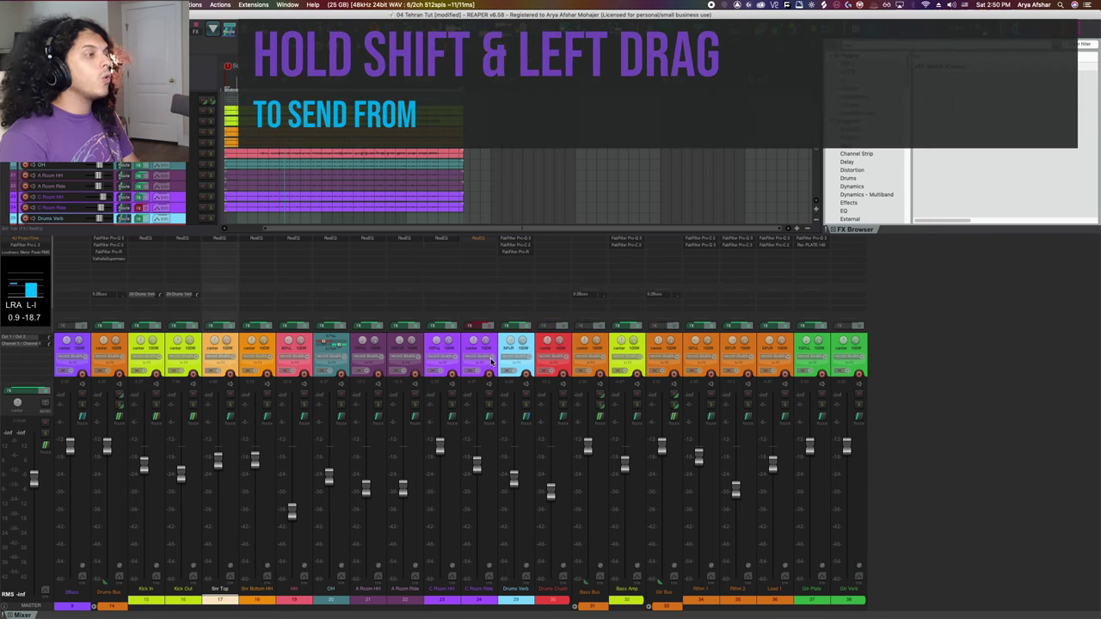
- Send all selected drum tracks from Snr Top through C Room Ride to Drums Verb at once
{"action": "left_click", "coordinate": [234, 314], "text": "shift"}
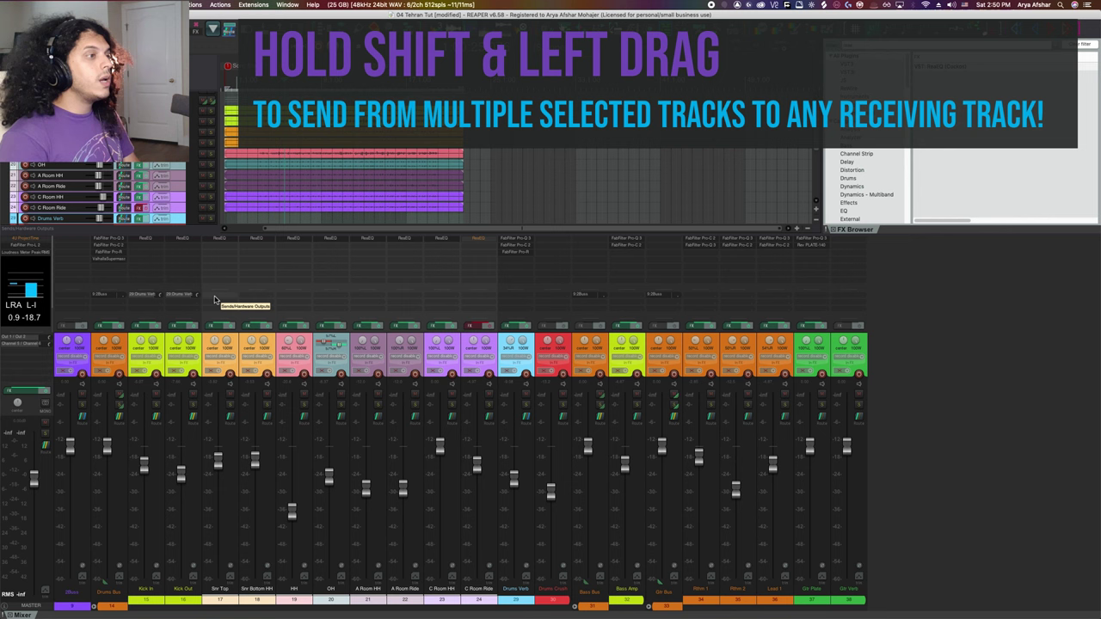
{"action": "left_click_drag", "start_coordinate": [215, 299], "coordinate": [230, 300]}
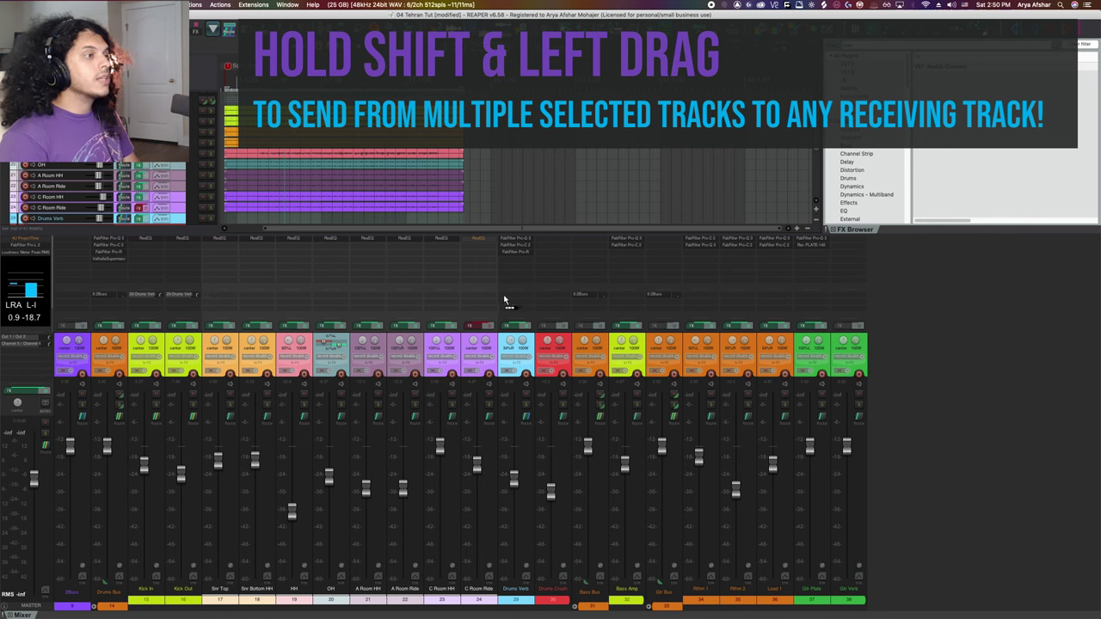
{"action": "left_click_drag", "start_coordinate": [505, 300], "coordinate": [507, 300]}
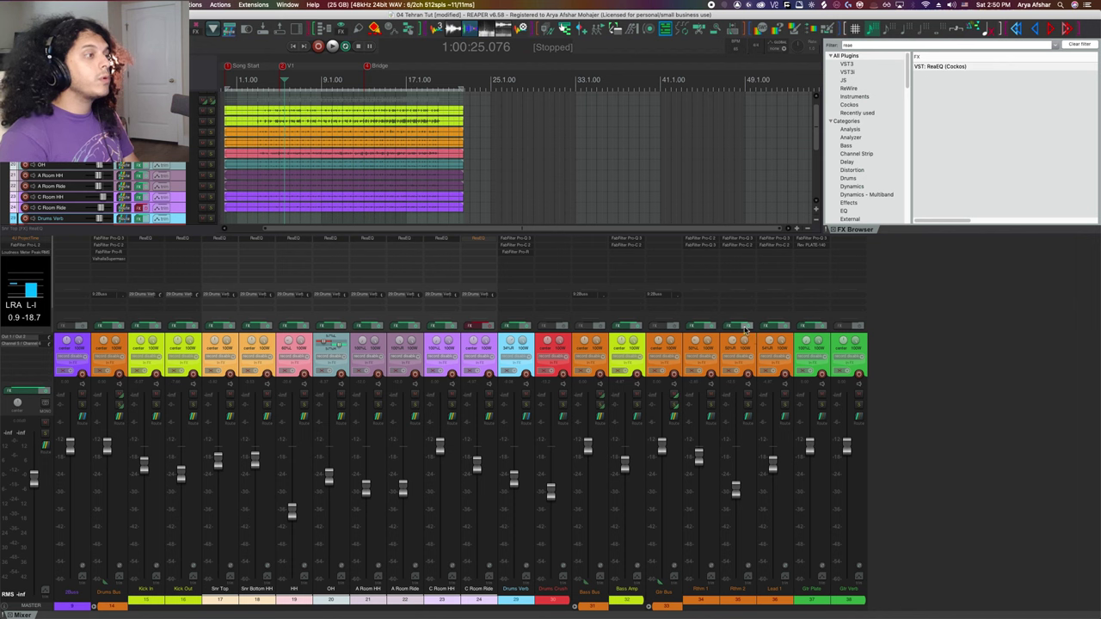
- Select Gtr Plate and Gtr Verb, create sends from Lead 1 to both, and close the routing window
{"action": "left_click", "coordinate": [828, 353]}
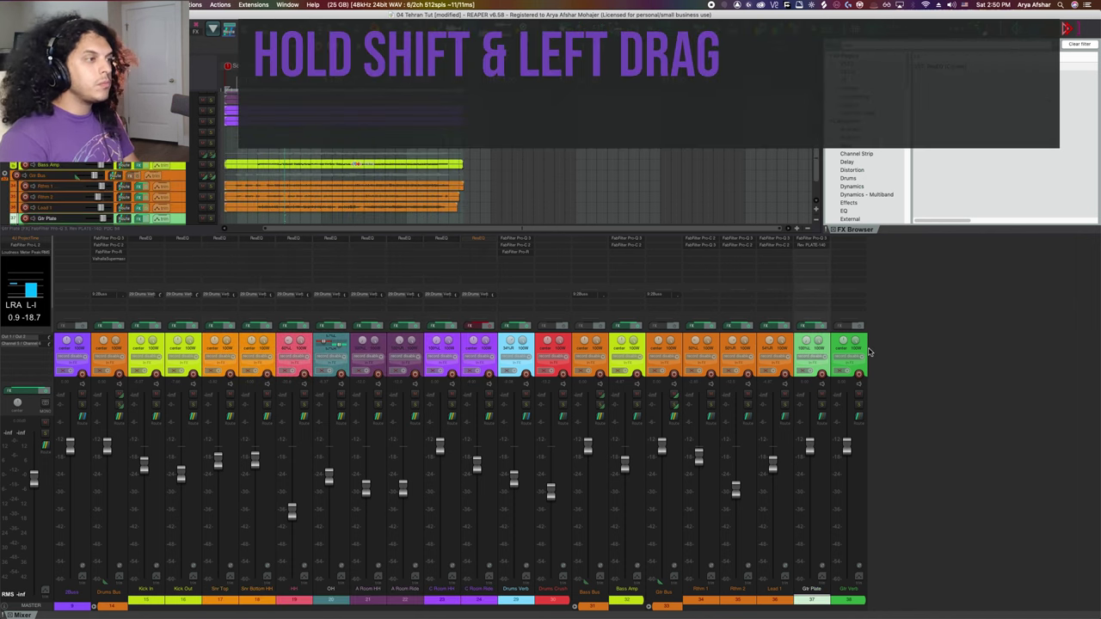
{"action": "left_click", "coordinate": [863, 354], "text": "shift"}
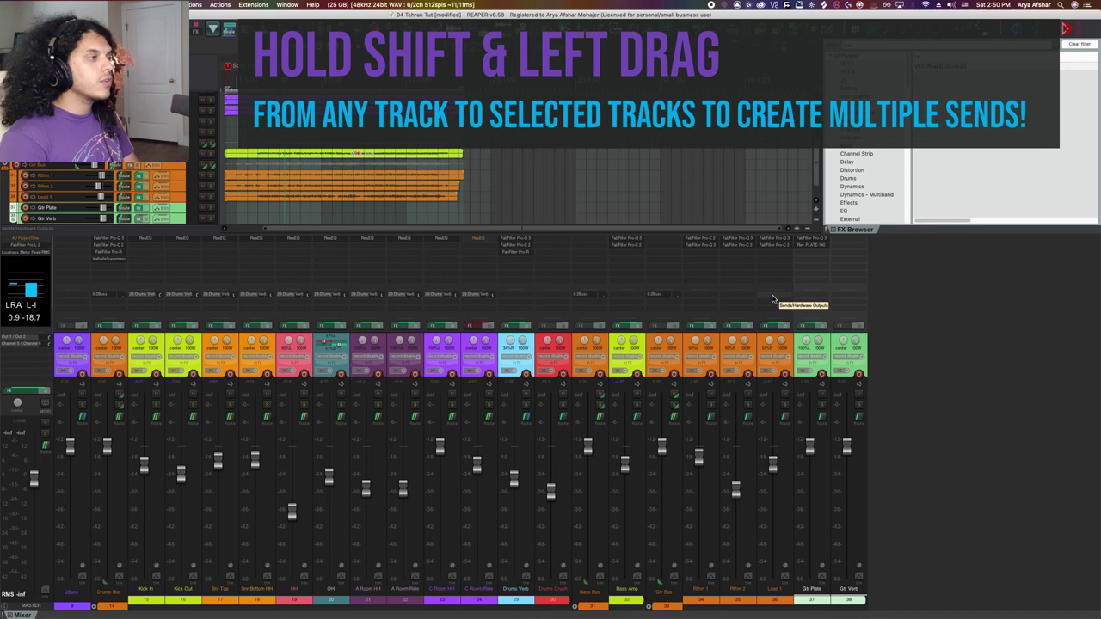
{"action": "left_click_drag", "start_coordinate": [814, 297], "coordinate": [815, 299]}
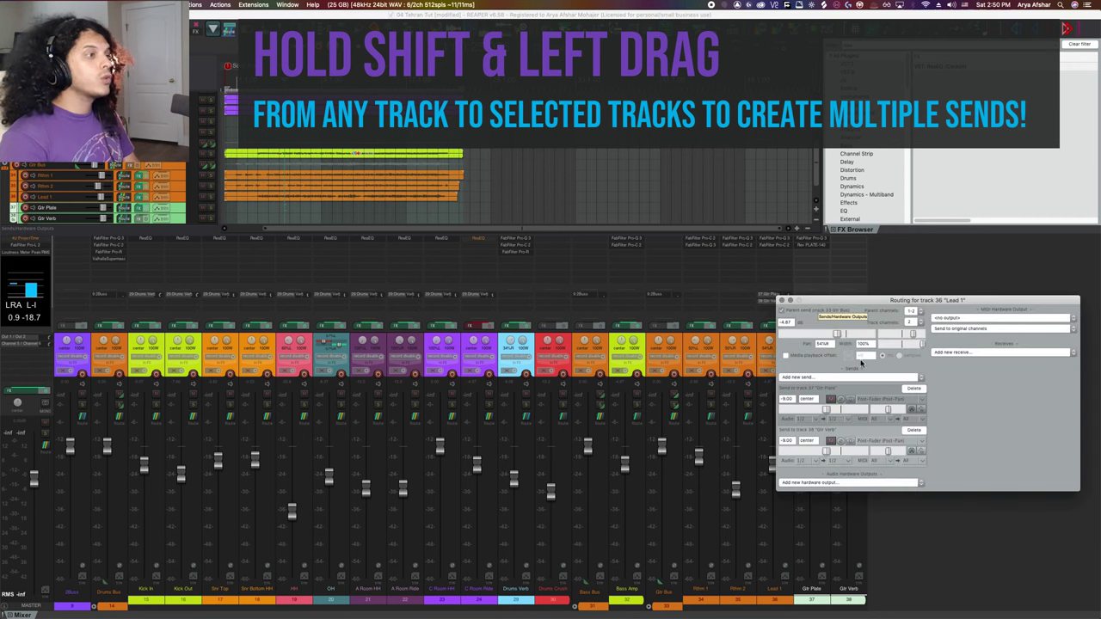
{"action": "left_click", "coordinate": [784, 302]}
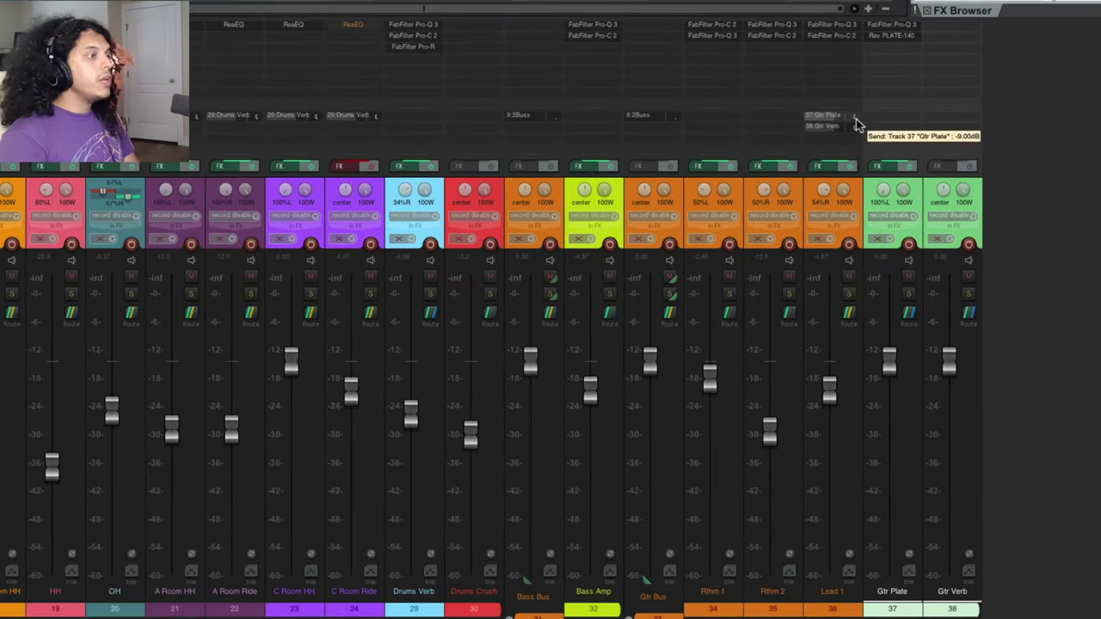
- Adjust the level of Lead 1's send to Gtr Plate and copy Lead 1's two sends to Rthm 1 and Rthm 2
{"action": "left_click_drag", "start_coordinate": [856, 121], "coordinate": [859, 120]}
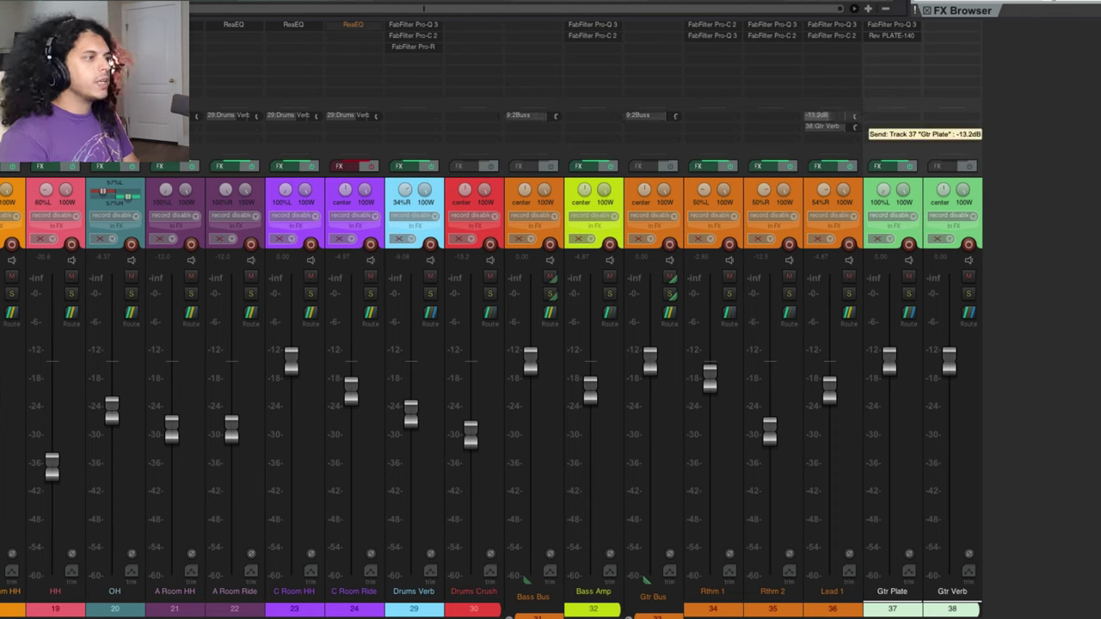
{"action": "left_click_drag", "start_coordinate": [858, 120], "coordinate": [757, 338]}
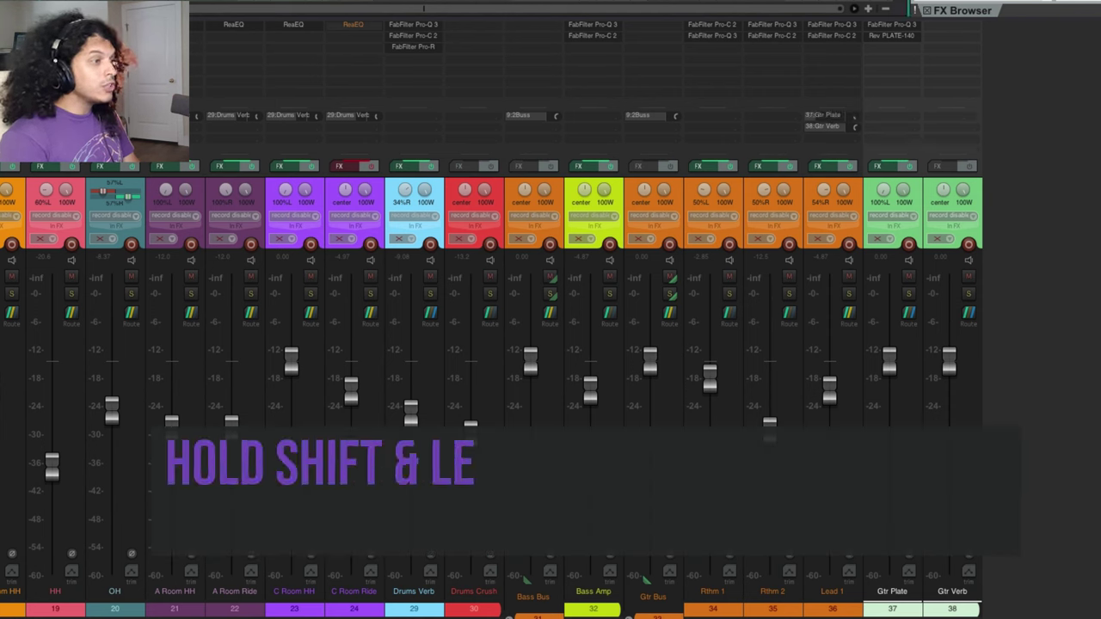
{"action": "double_click", "coordinate": [856, 118]}
{"action": "mouse_move", "coordinate": [856, 118]}
{"action": "left_mouse_down"}
{"action": "mouse_move", "coordinate": [856, 105]}
{"action": "mouse_move", "coordinate": [858, 118]}
{"action": "left_mouse_up"}
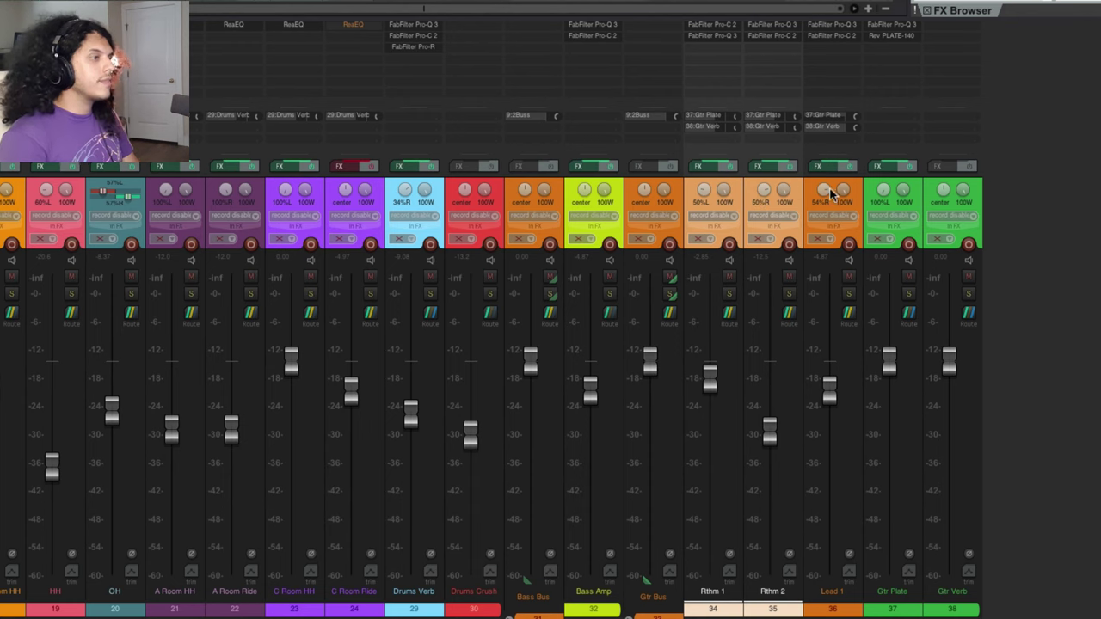
- Select Rthm 2 and adjust the Gtr Plate send levels on the rhythm guitar tracks
{"action": "left_click", "coordinate": [750, 196]}
{"action": "left_click_drag", "start_coordinate": [736, 117], "coordinate": [795, 116]}
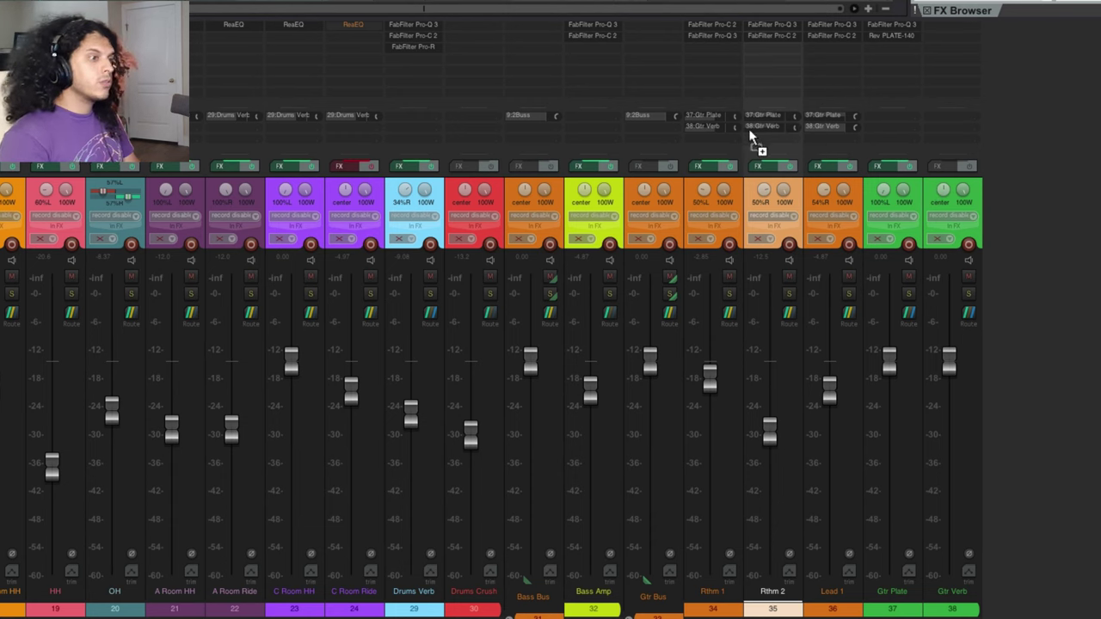
- Copy a Gtr Verb send onto the Gtr Bus channel and delete that copied send
{"action": "left_click_drag", "start_coordinate": [660, 127], "coordinate": [660, 128]}
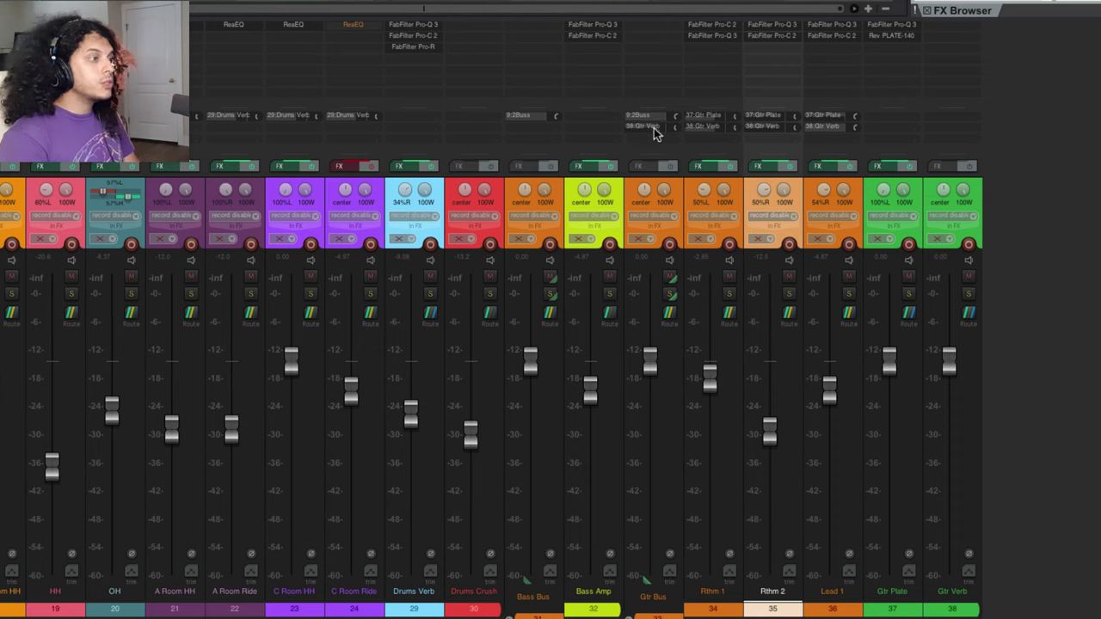
{"action": "left_click", "coordinate": [654, 126], "text": "alt"}
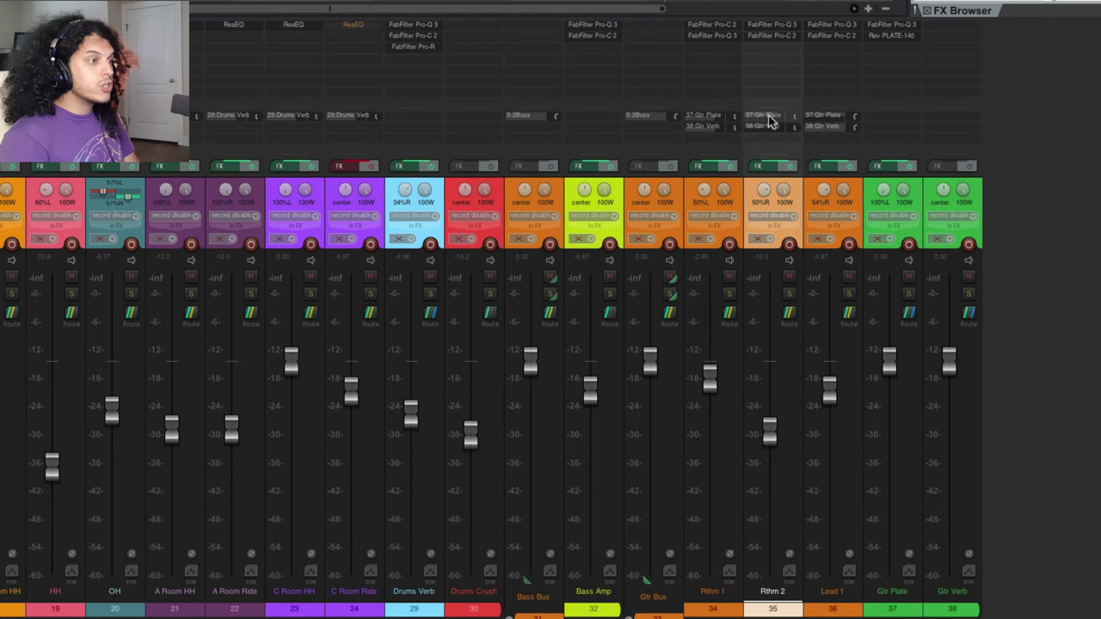
{"action": "left_click_drag", "start_coordinate": [797, 116], "coordinate": [797, 115]}
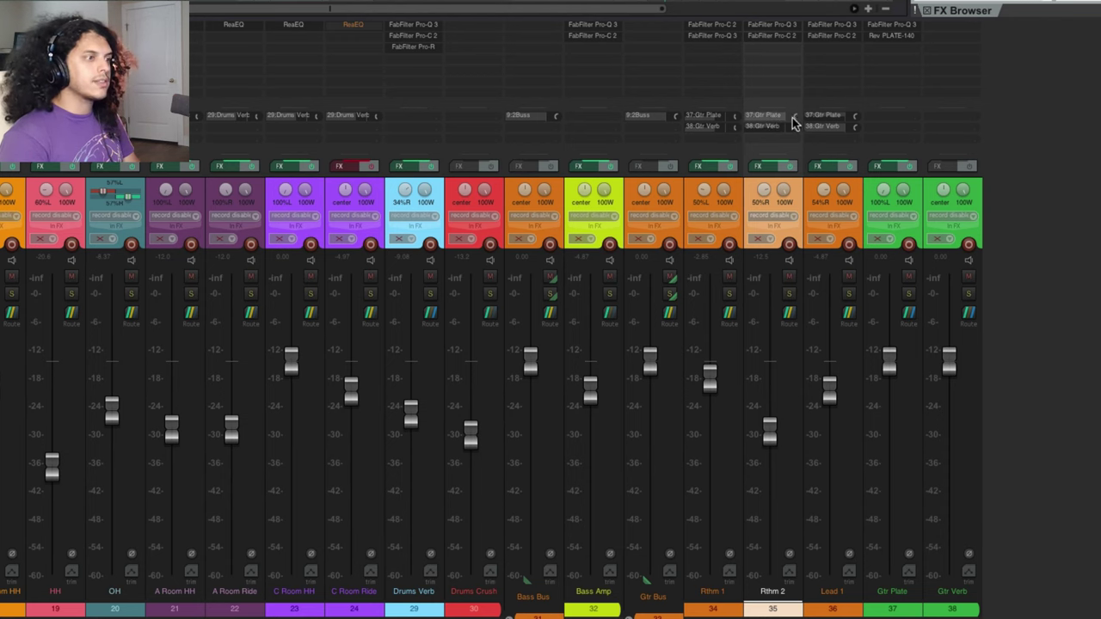